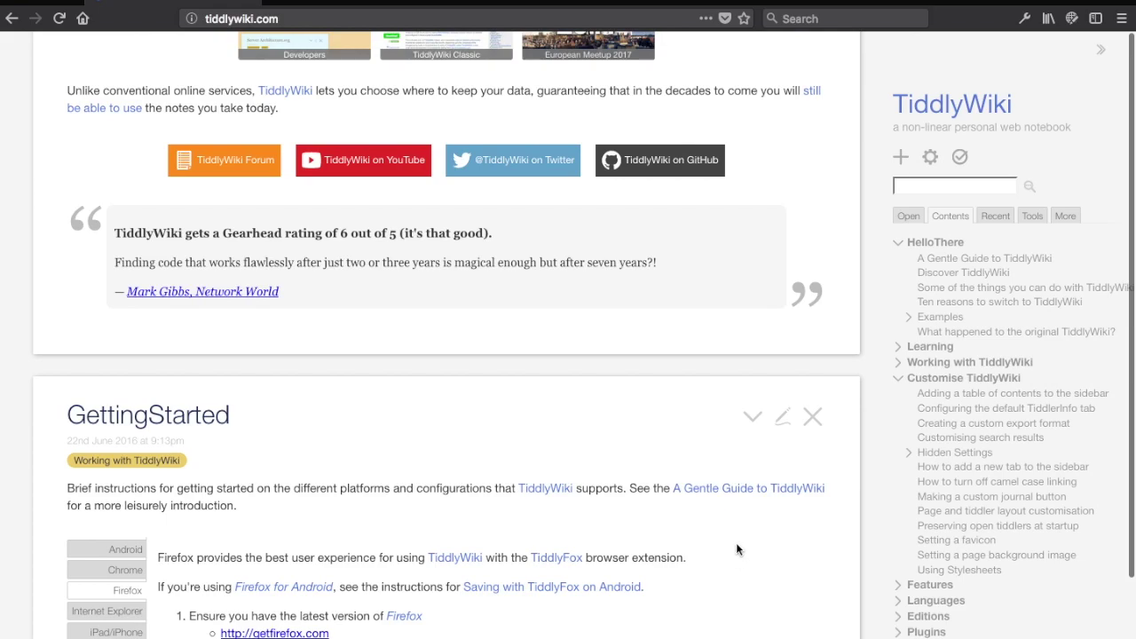
Look over the start page and close the HelloThere tiddler.
scroll(736, 543, up, 20)
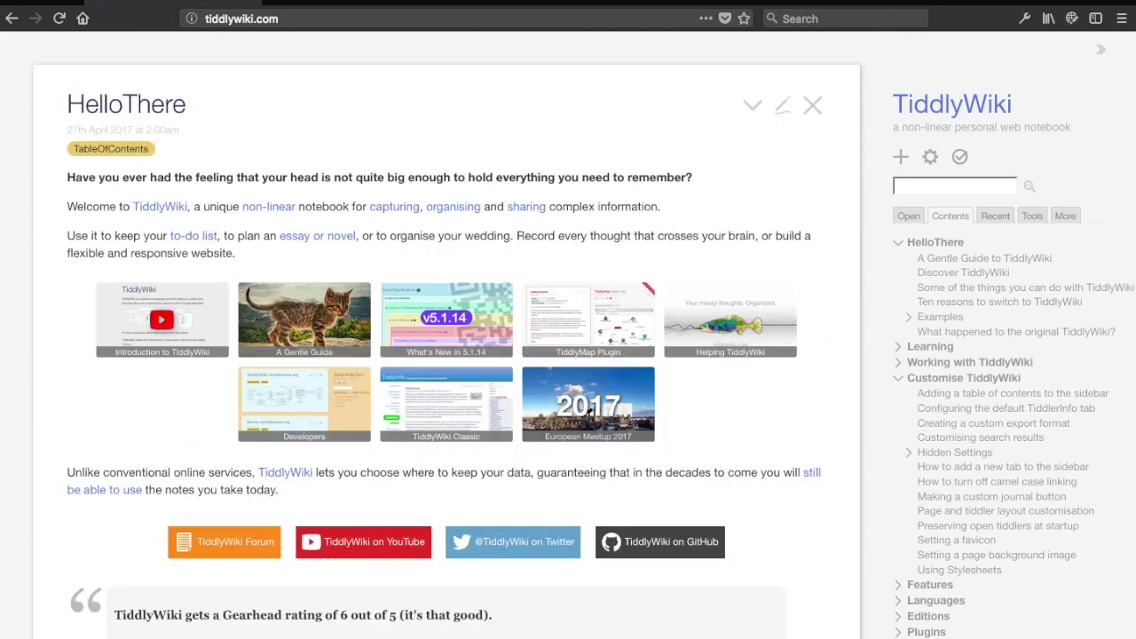
click(933, 1)
click(902, 8)
scroll(546, 420, down, 20)
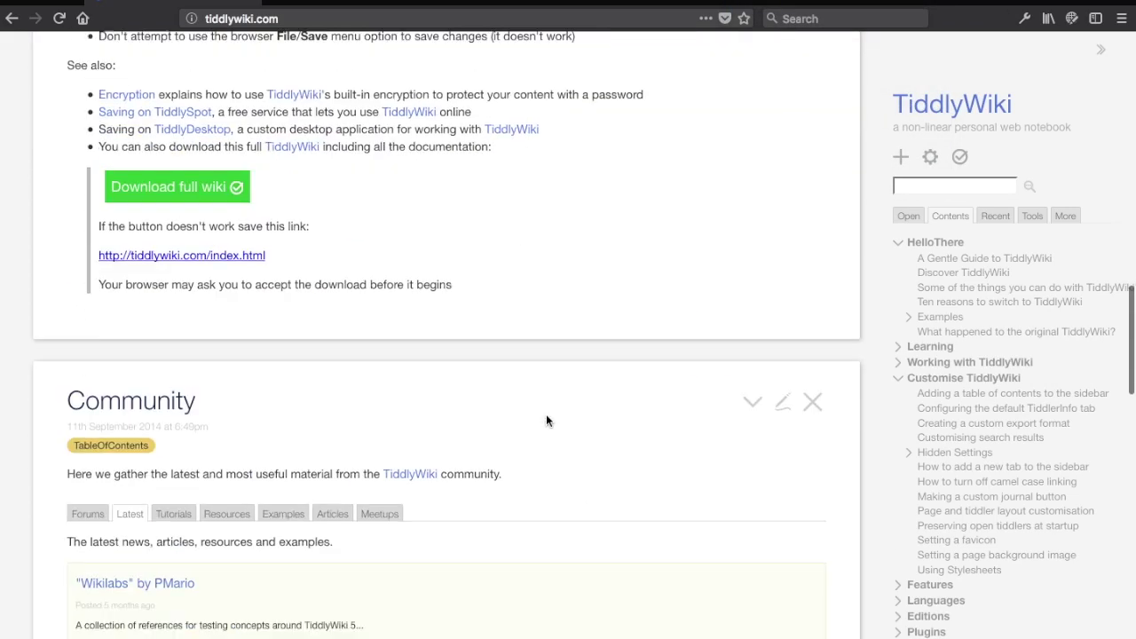
scroll(546, 414, up, 20)
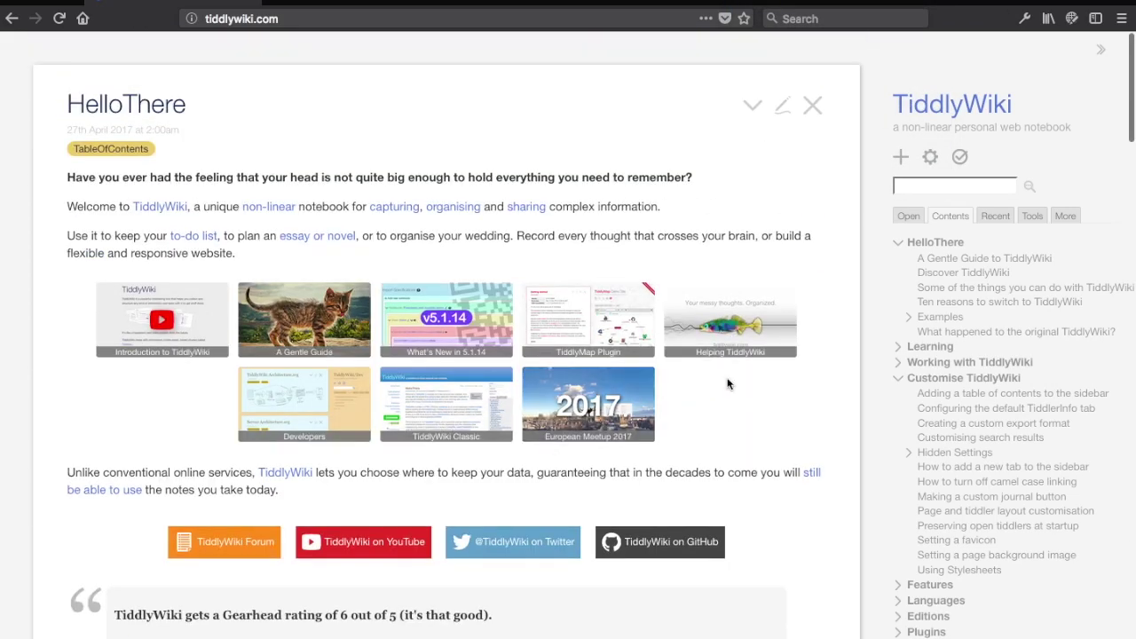
click(813, 107)
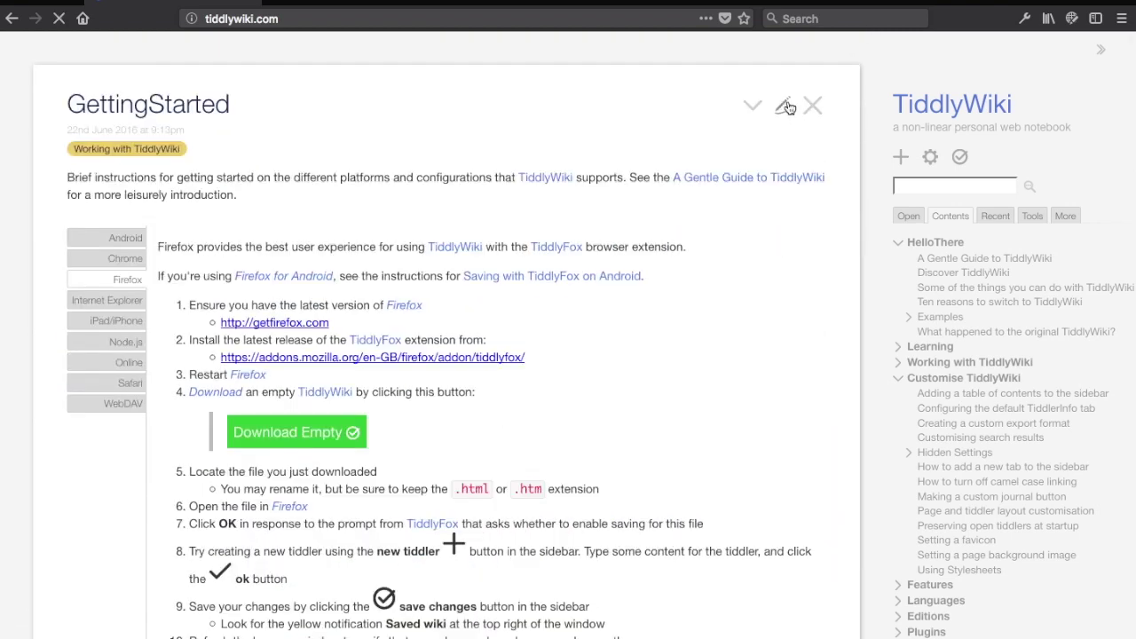
Open the GettingStarted tiddler for editing, review its source text, and save it without changing the content.
click(786, 106)
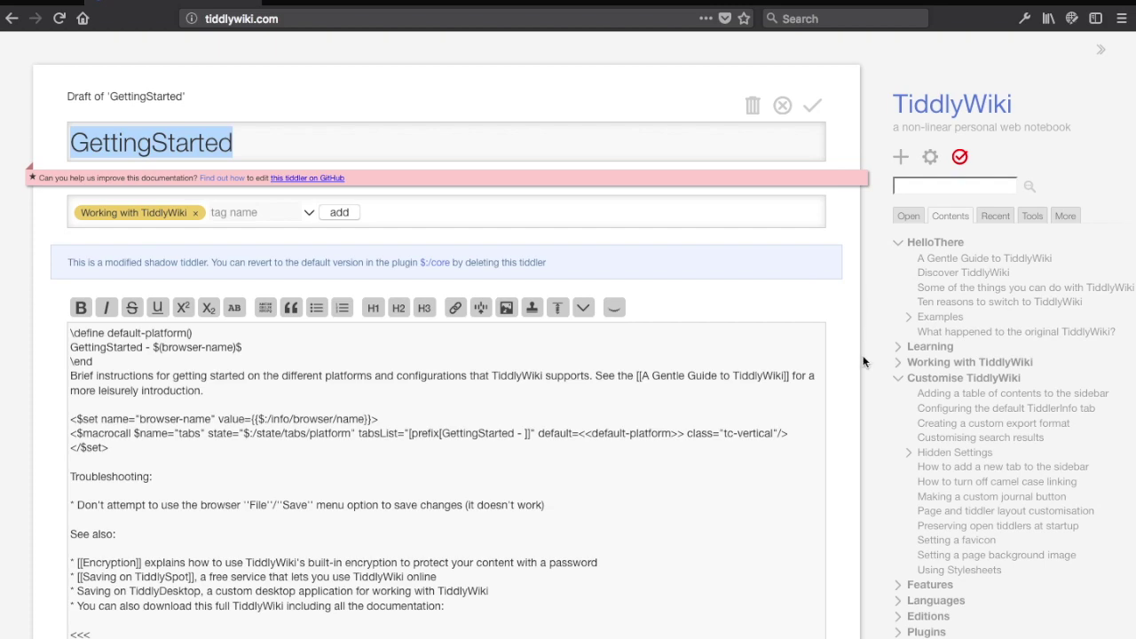
scroll(864, 361, down, 2)
scroll(871, 344, down, 7)
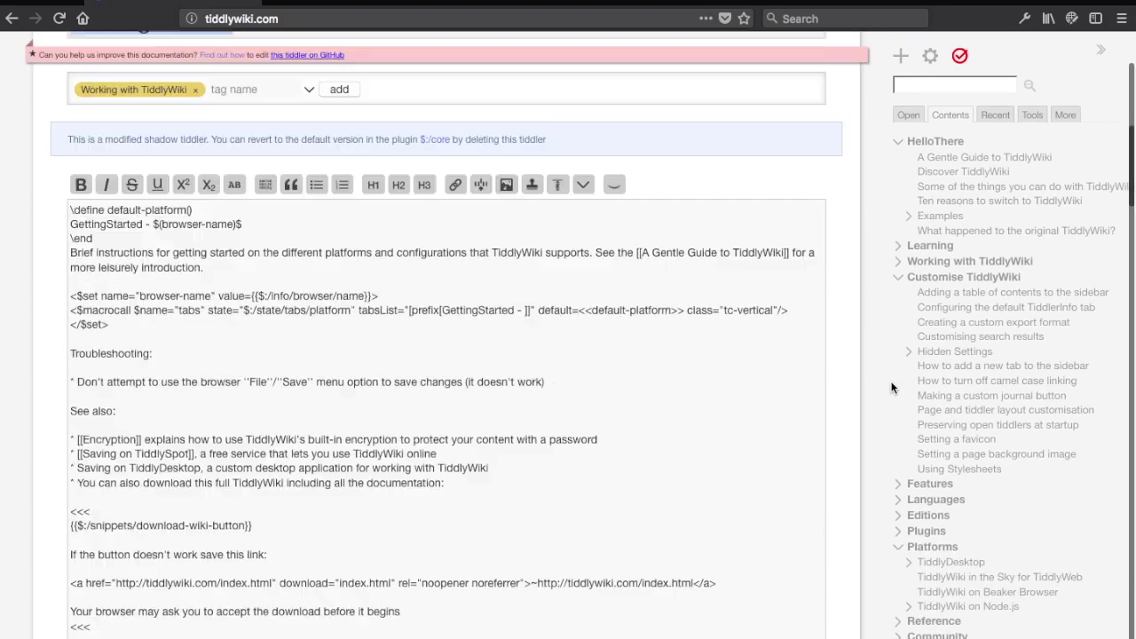
scroll(892, 388, up, 2)
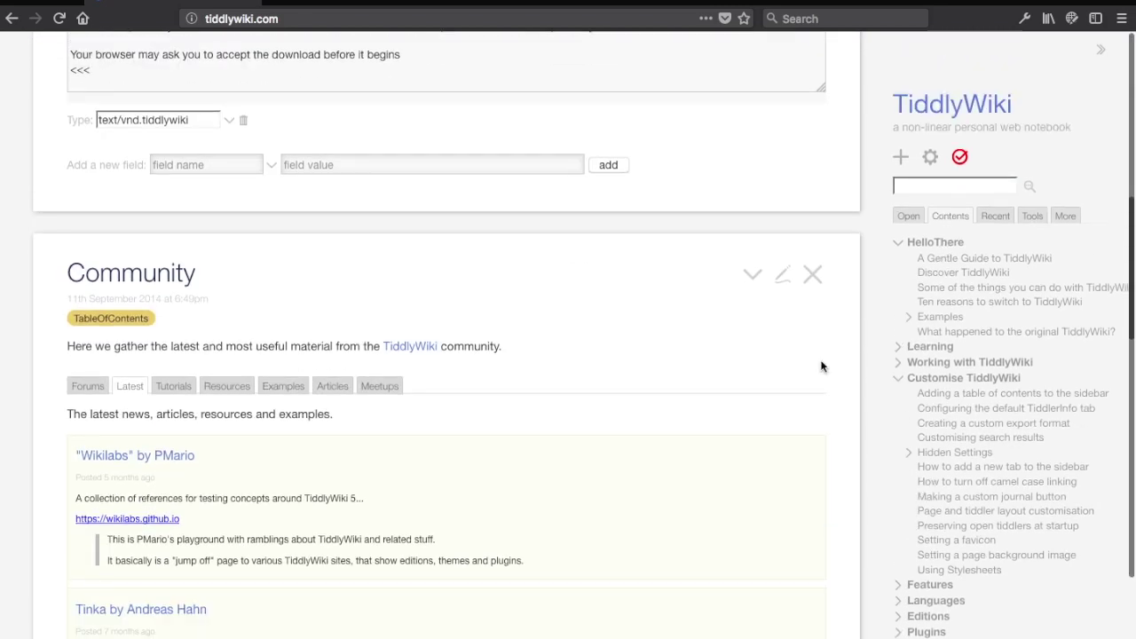
scroll(717, 383, up, 7)
click(820, 99)
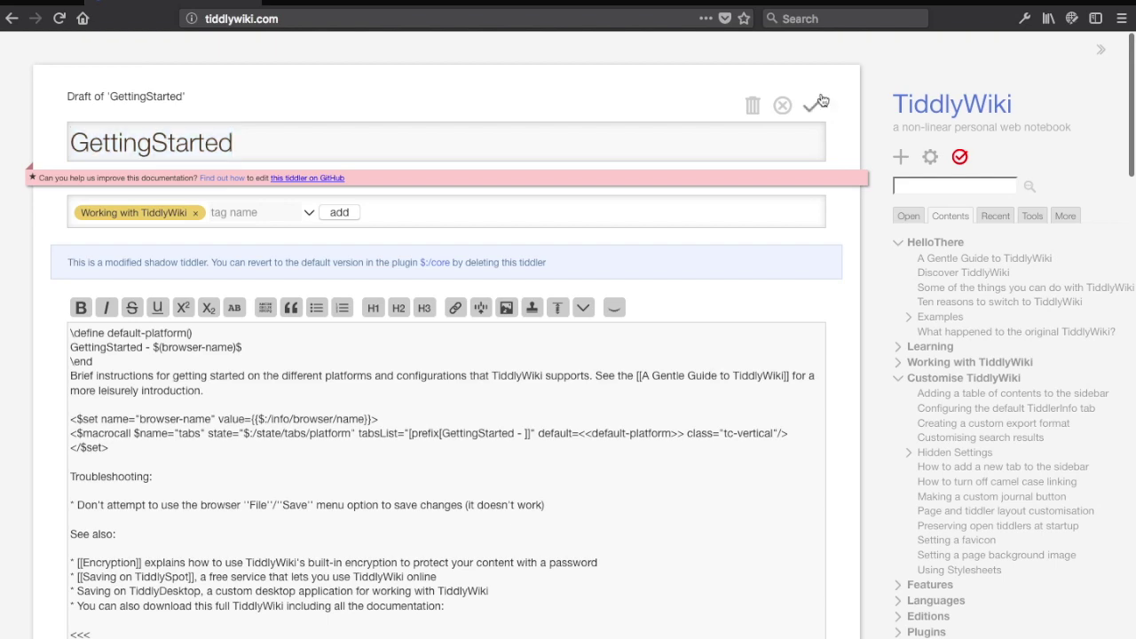
click(822, 100)
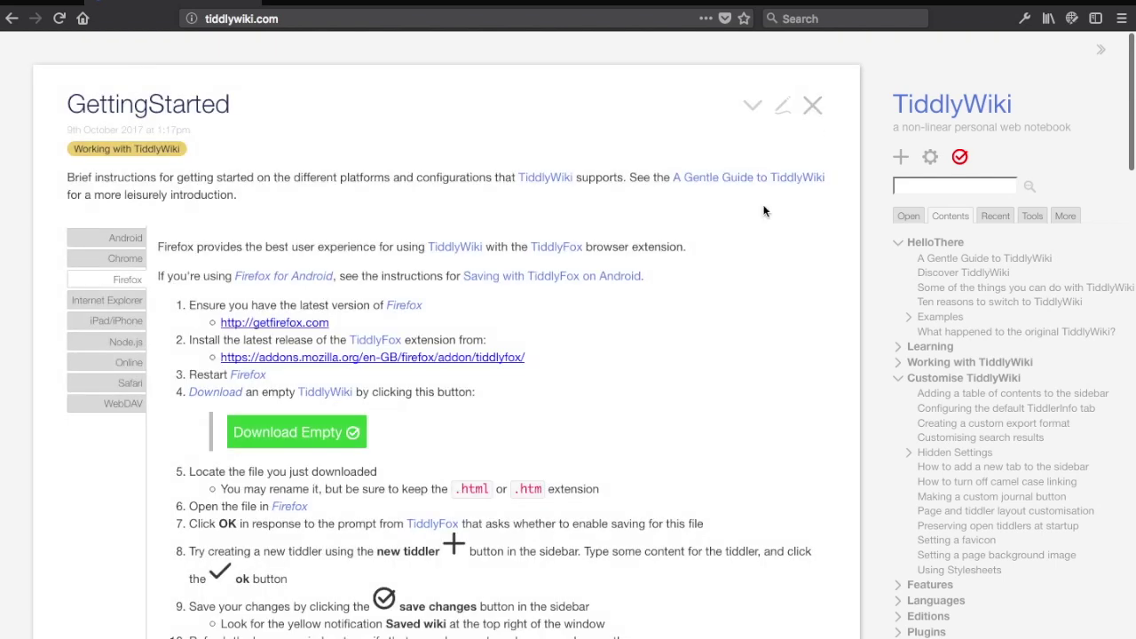
Close the remaining GettingStarted and Community tiddlers to empty the story area.
click(813, 104)
click(812, 104)
scroll(921, 335, down, 2)
scroll(931, 332, up, 2)
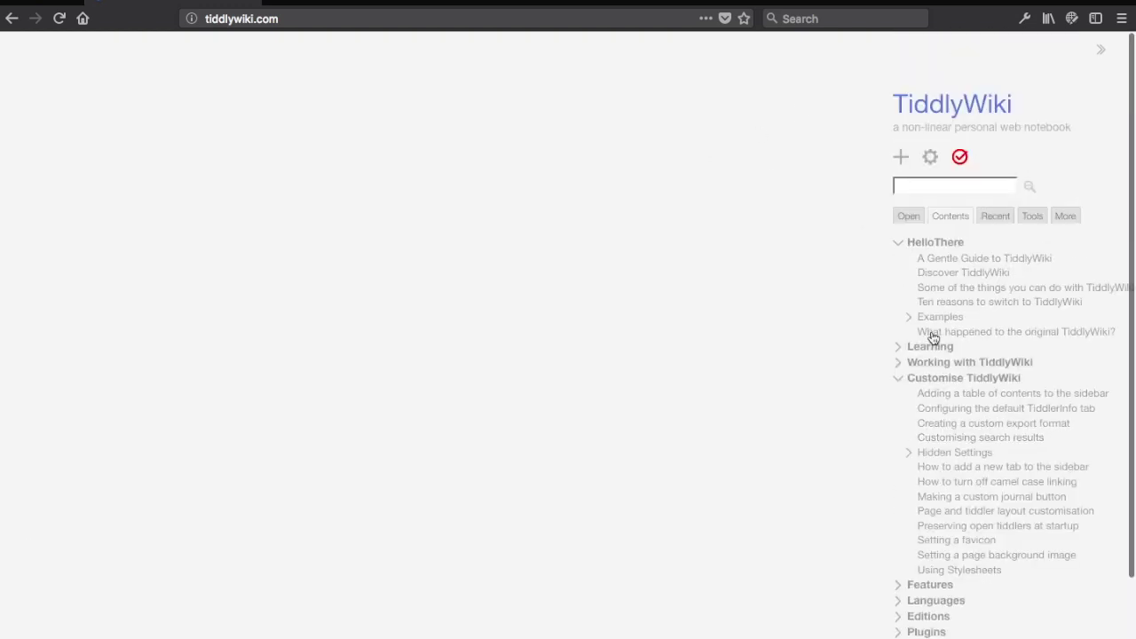
Collapse the HelloThere branch in the table of contents, and hide and restore the sidebar.
click(898, 247)
click(1102, 53)
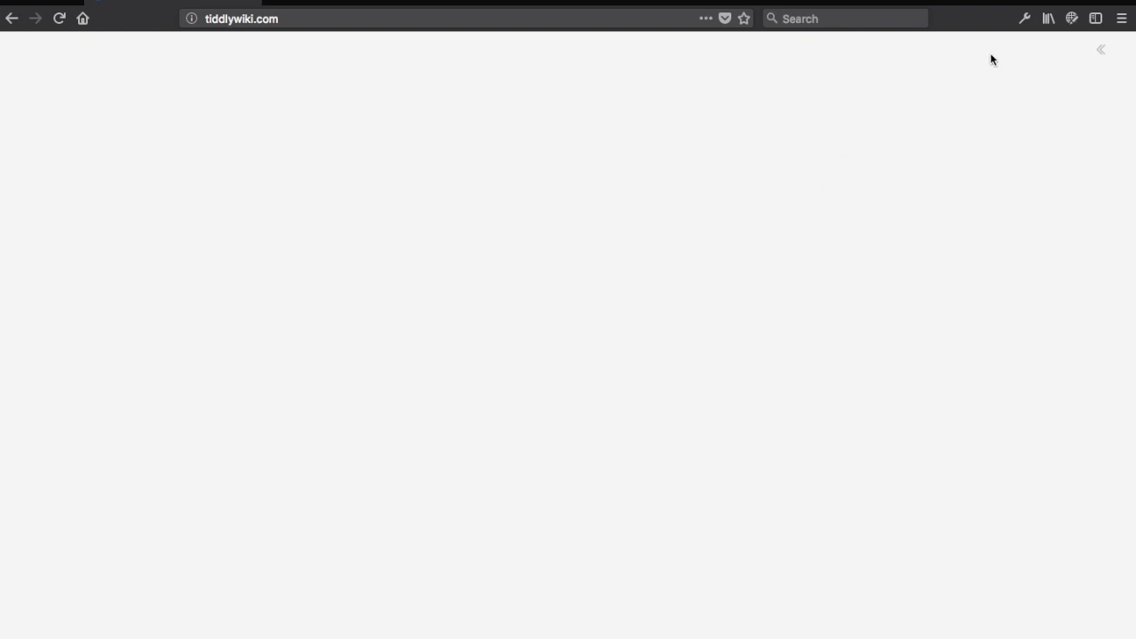
click(1102, 52)
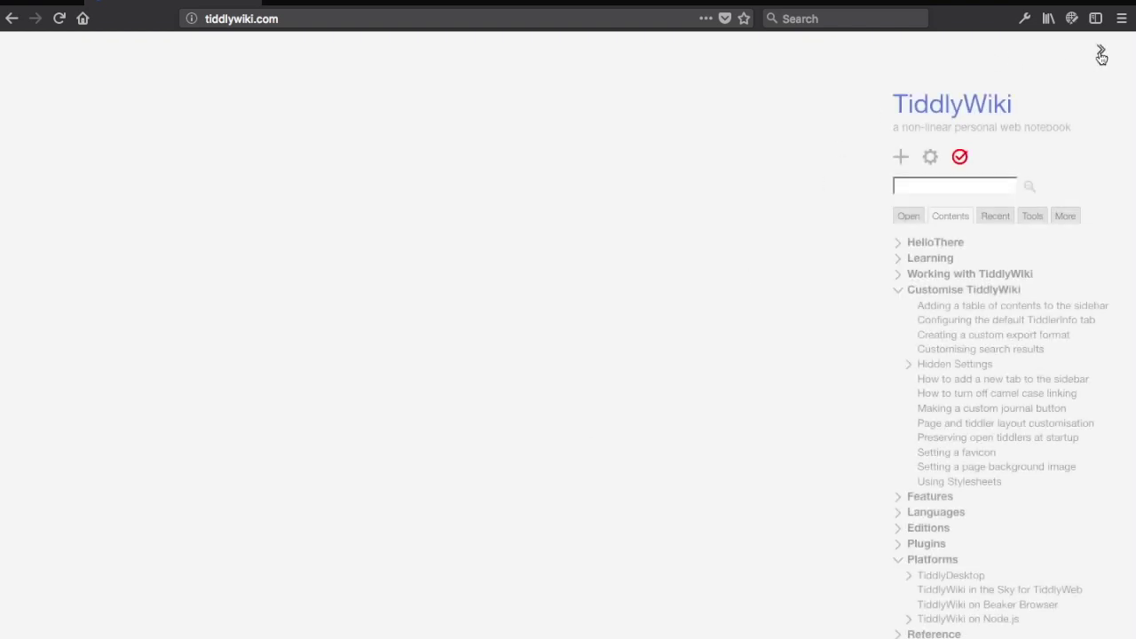
Check the list of open tiddlers, and open HelloThere from the table of contents to read through it.
click(909, 216)
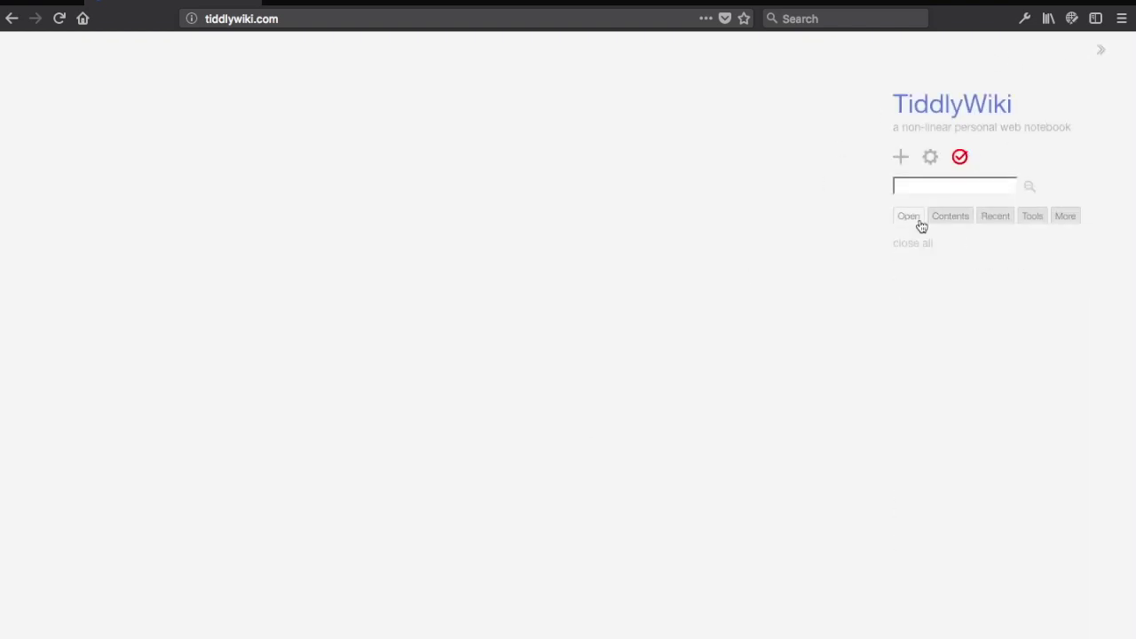
click(945, 218)
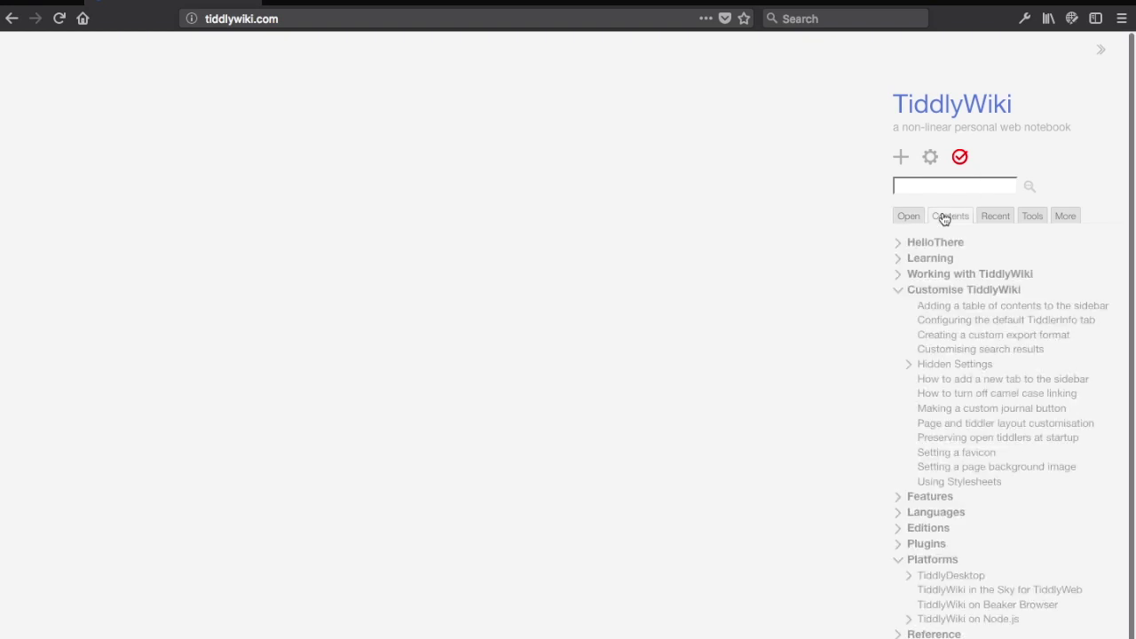
click(936, 242)
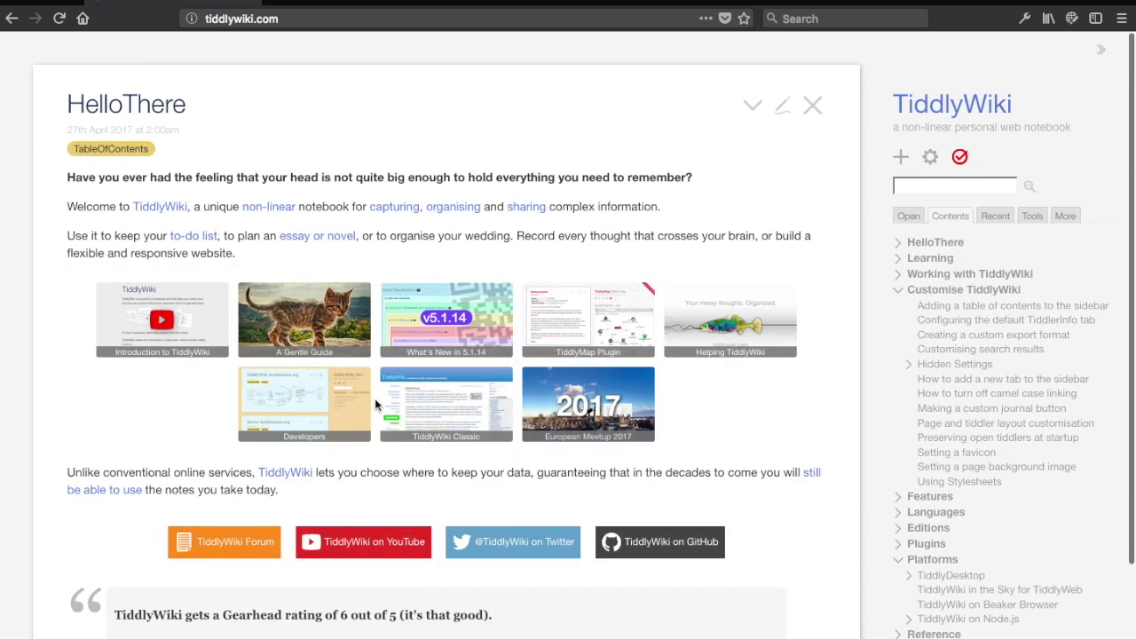
scroll(375, 390, down, 3)
scroll(376, 406, up, 3)
scroll(418, 395, down, 3)
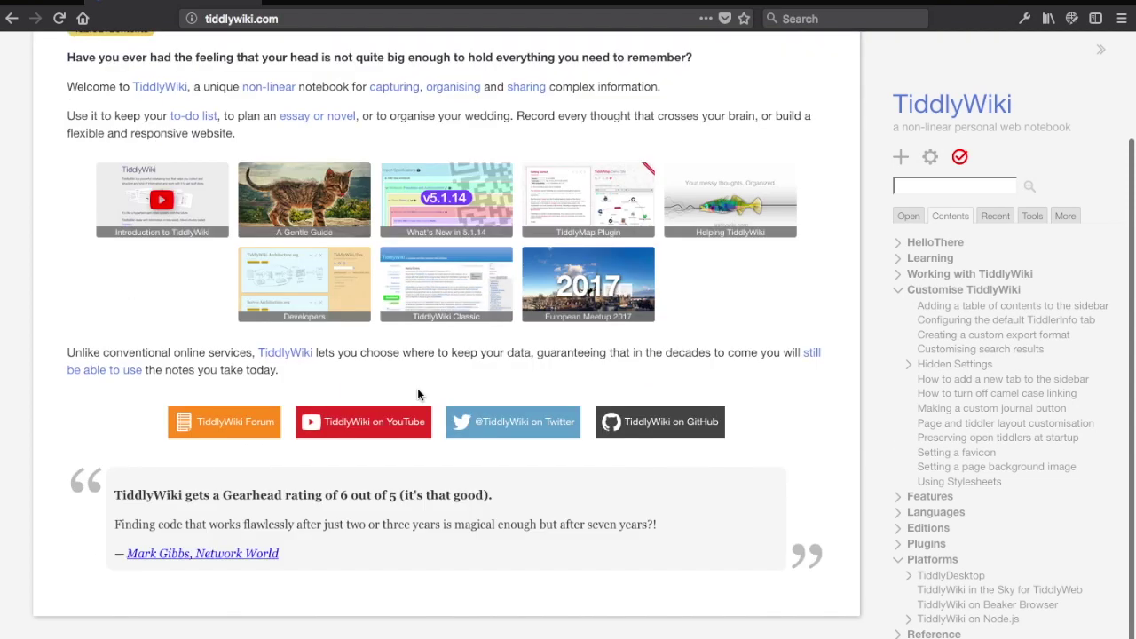
scroll(418, 395, up, 3)
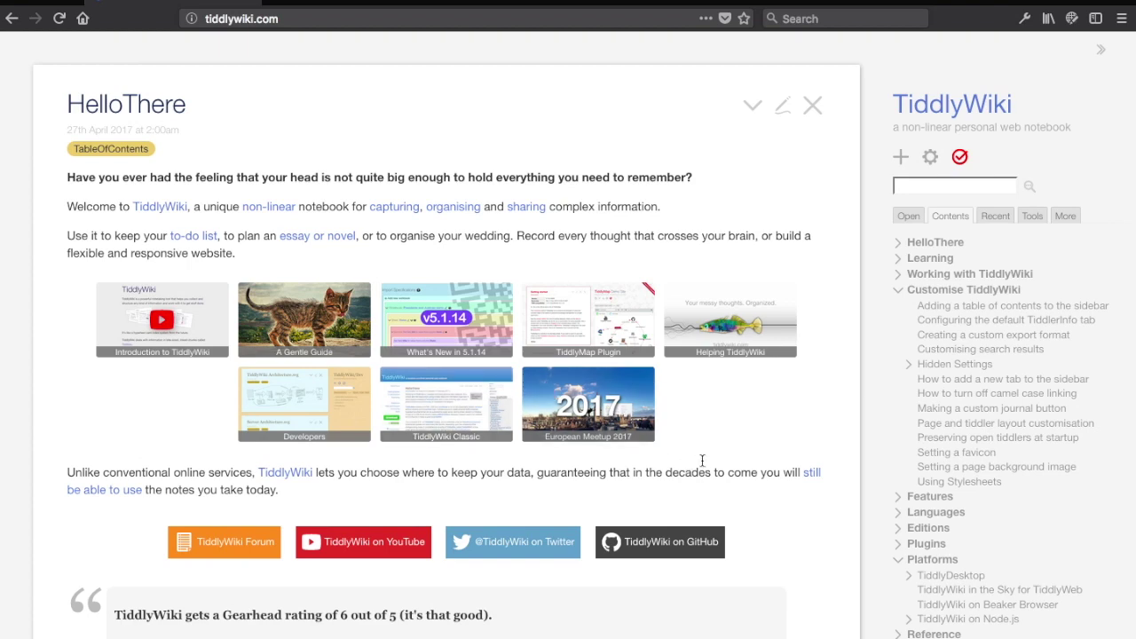
Close the HelloThere tiddler and reopen it from the table of contents.
click(814, 107)
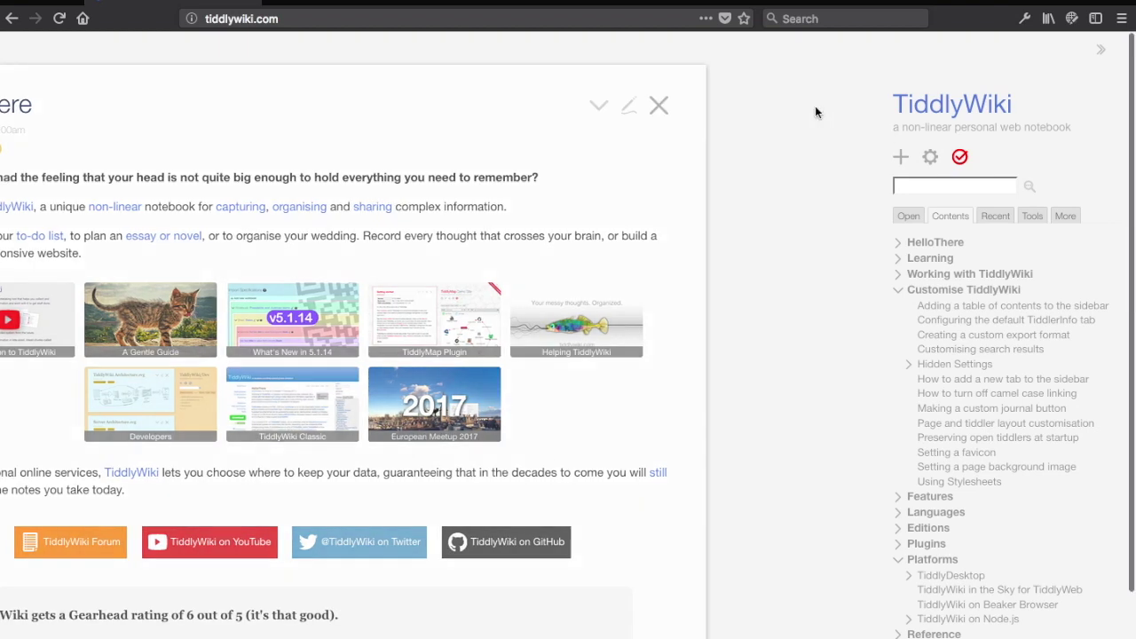
click(938, 242)
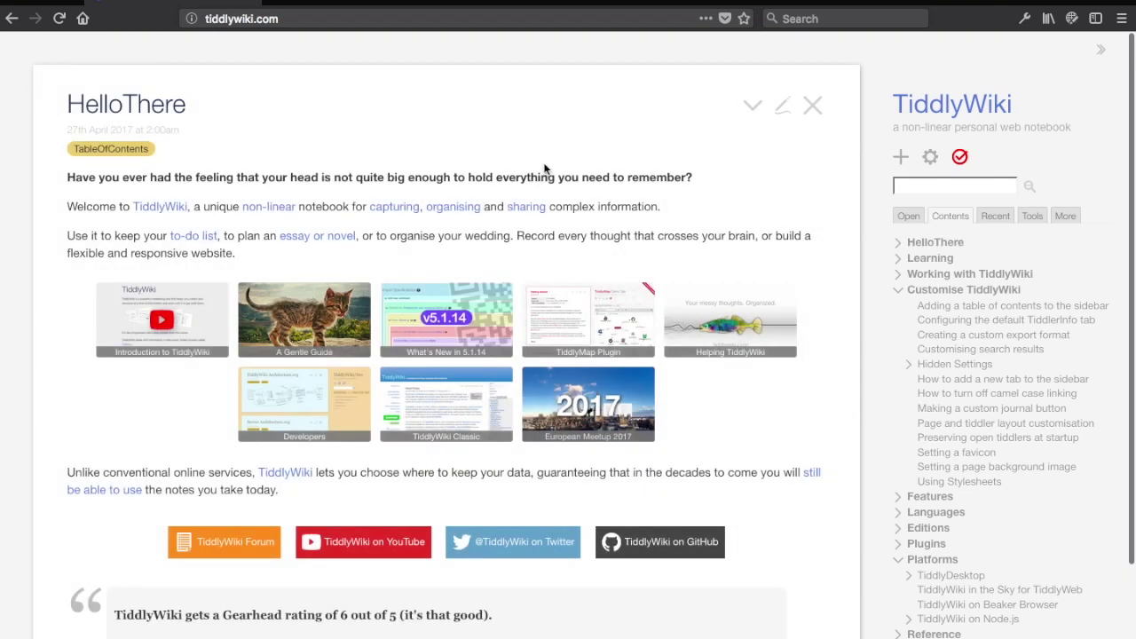
double_click(137, 103)
click(138, 103)
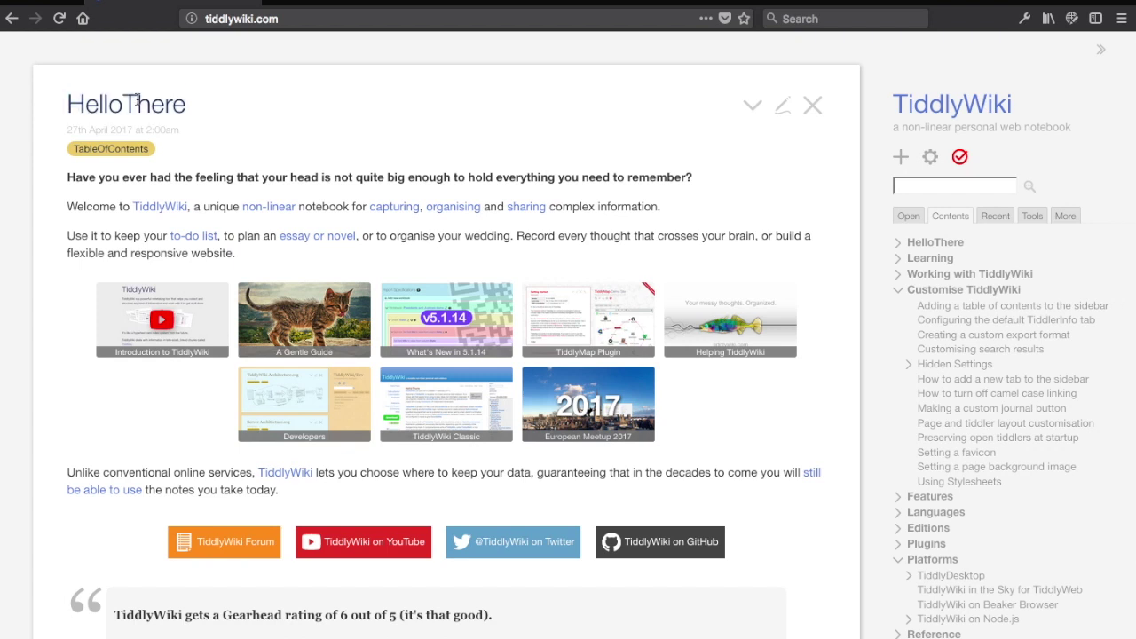
Open the HelloThere tiddler for editing, review its wikitext source, and save it without changing the content.
click(782, 106)
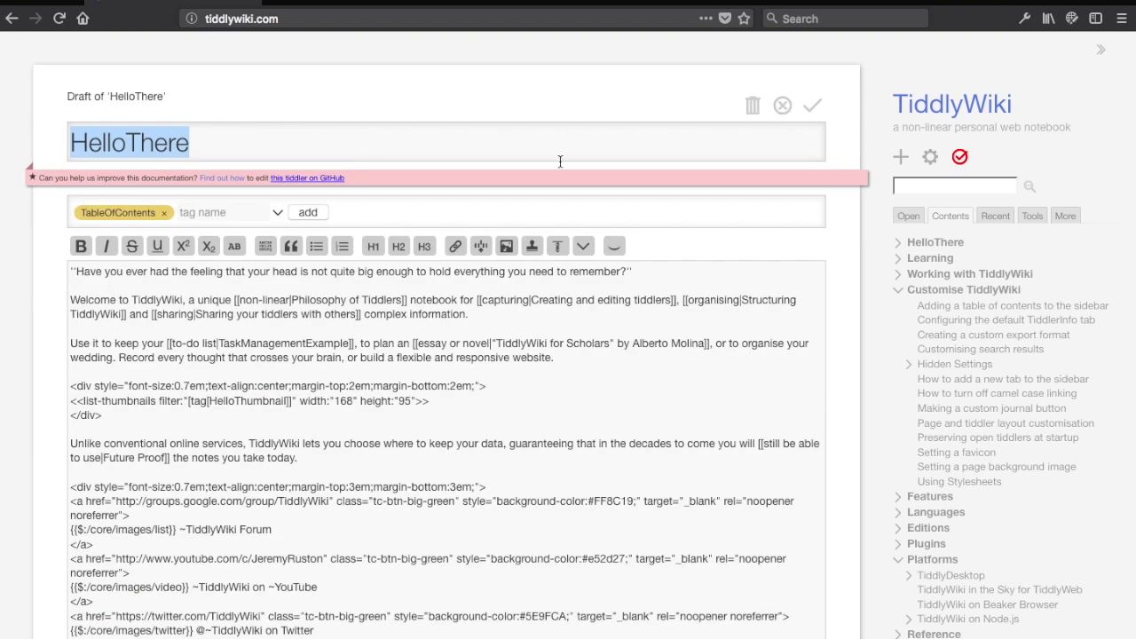
scroll(674, 478, down, 3)
click(301, 331)
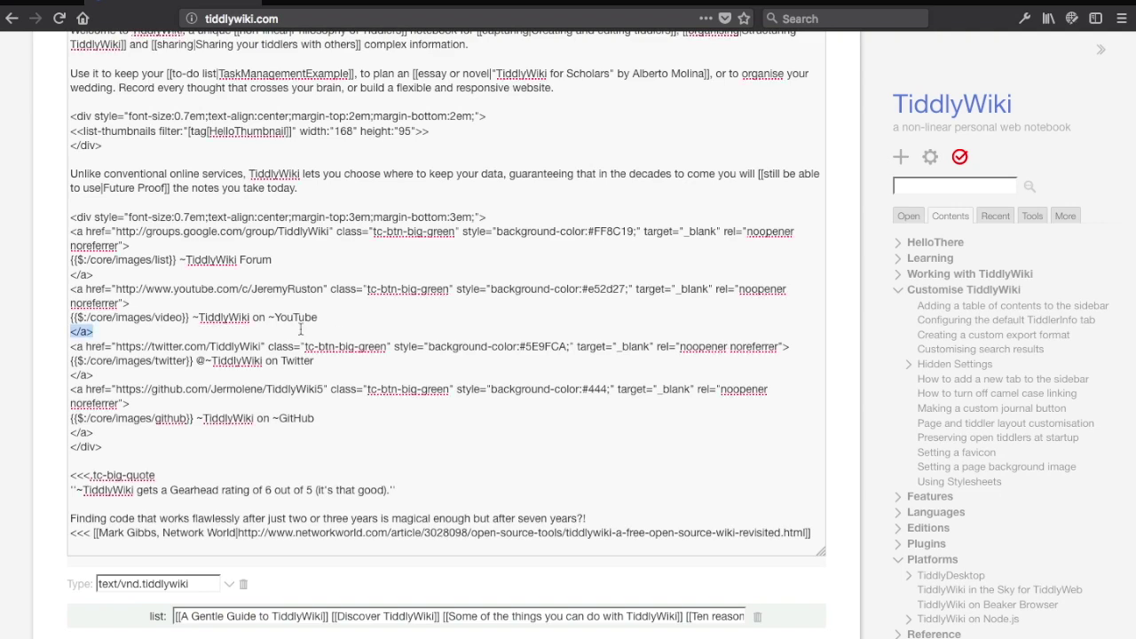
key(shift+Home)
scroll(301, 330, up, 3)
click(815, 107)
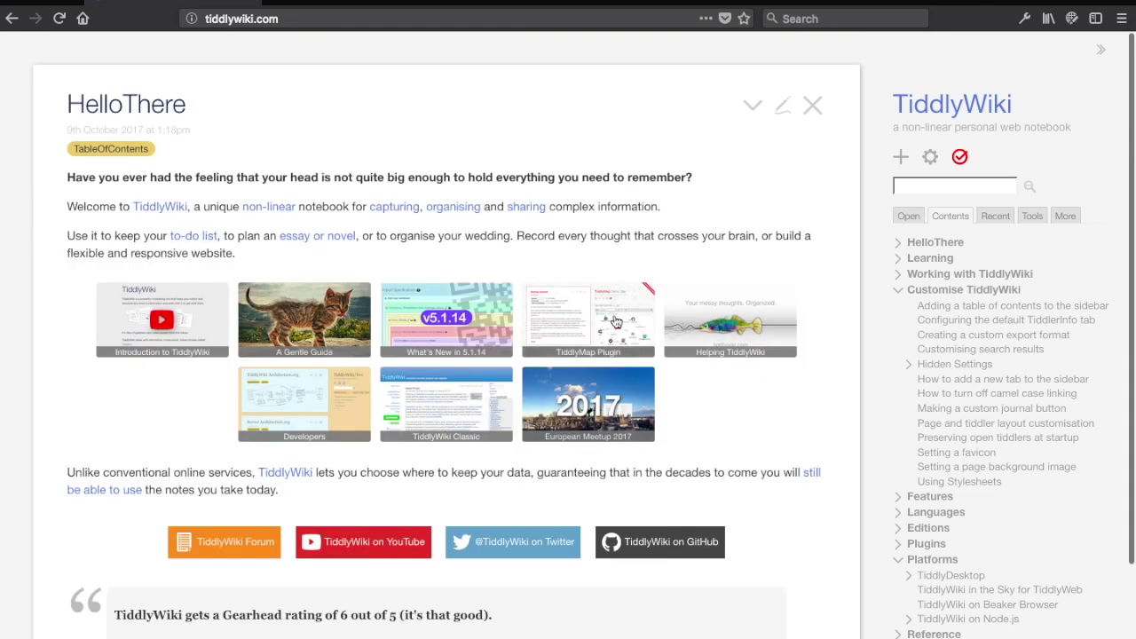
scroll(672, 370, down, 2)
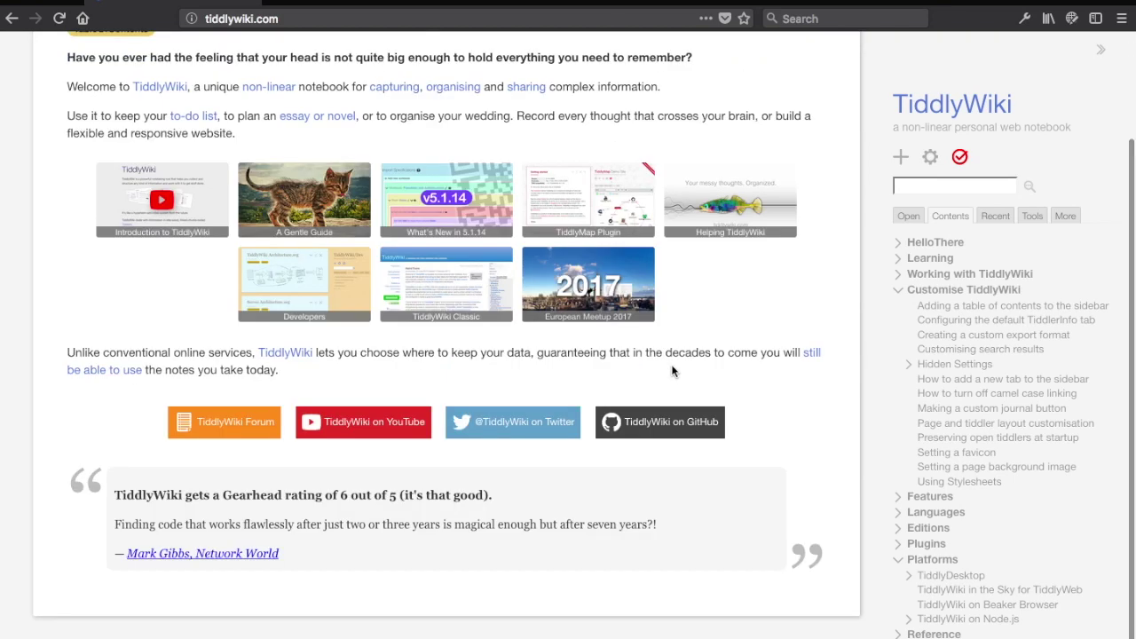
scroll(672, 371, up, 2)
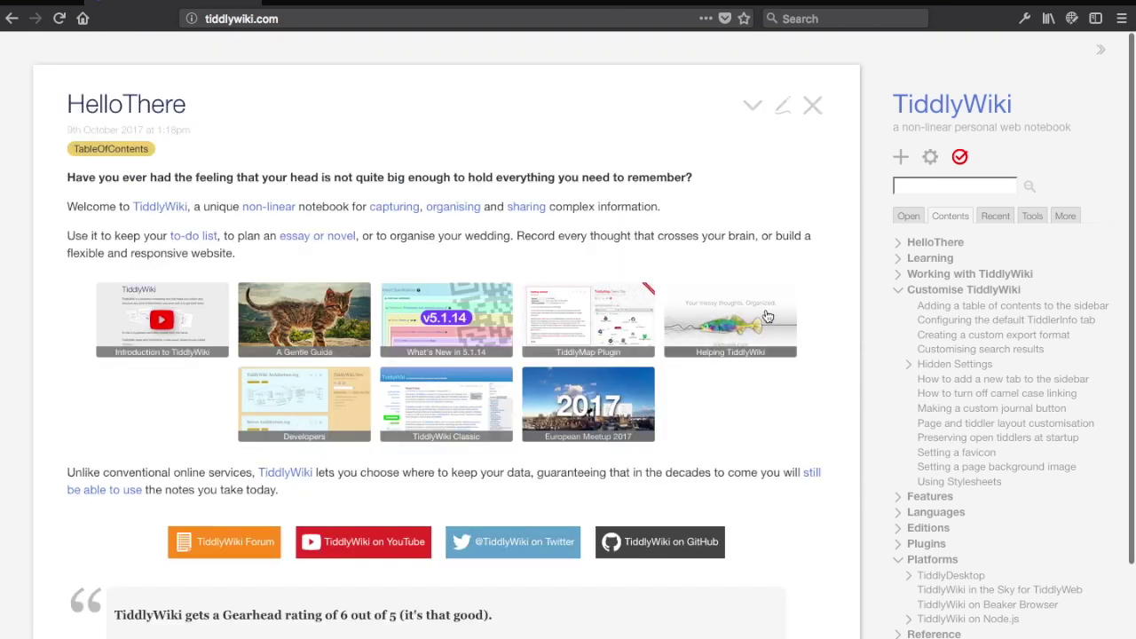
Open the Customise TiddlyWiki and Learning tiddlers from the table of contents and look through the Learning list.
click(942, 290)
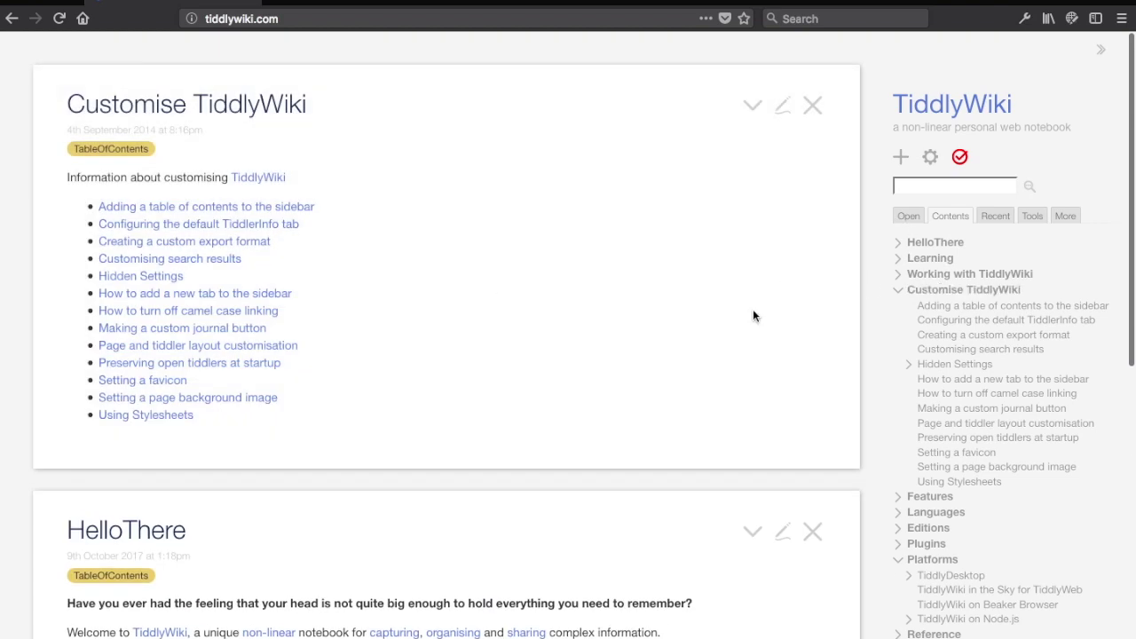
click(923, 259)
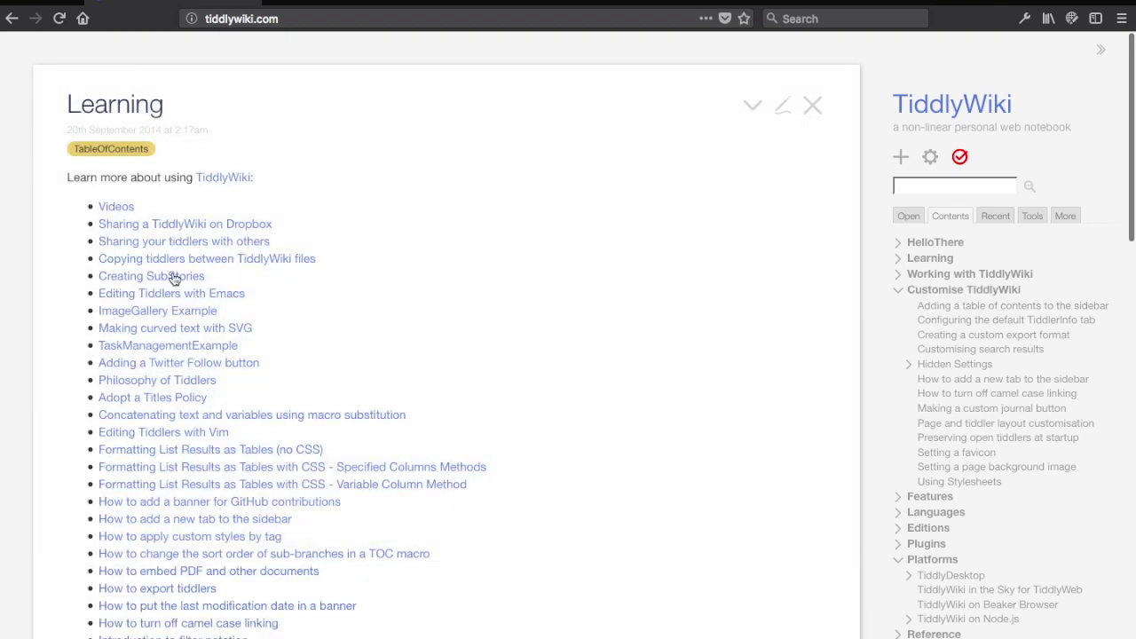
scroll(758, 484, down, 10)
scroll(758, 487, down, 6)
scroll(758, 486, up, 15)
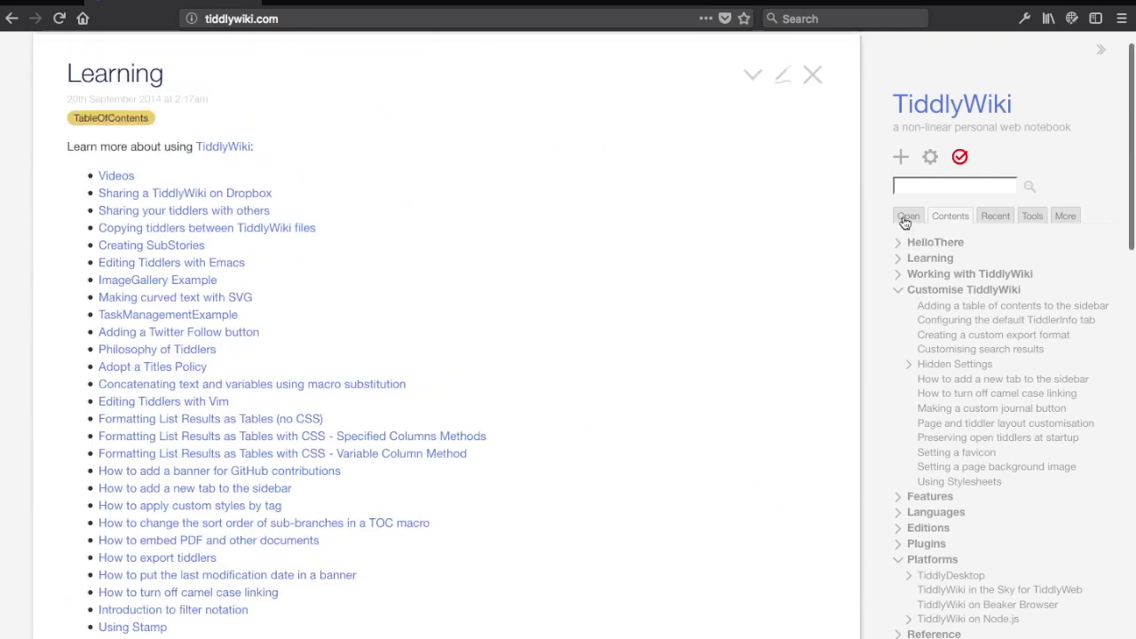
Reorder the list of open tiddlers so HelloThere comes first and Customise TiddlyWiki sits above Learning.
click(906, 218)
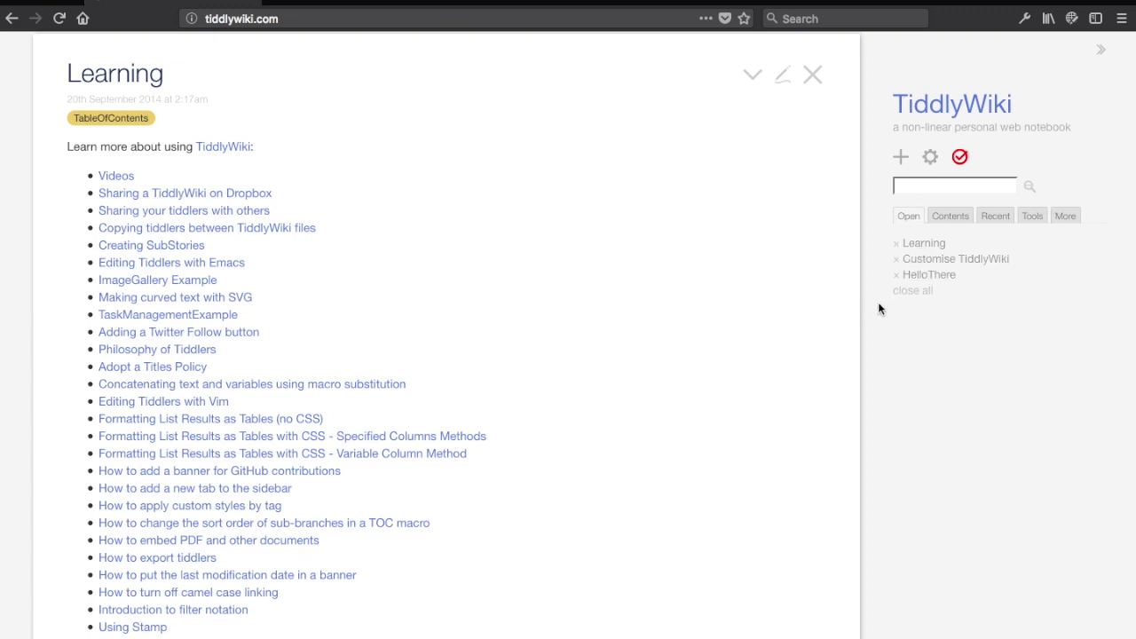
drag(910, 281, 908, 240)
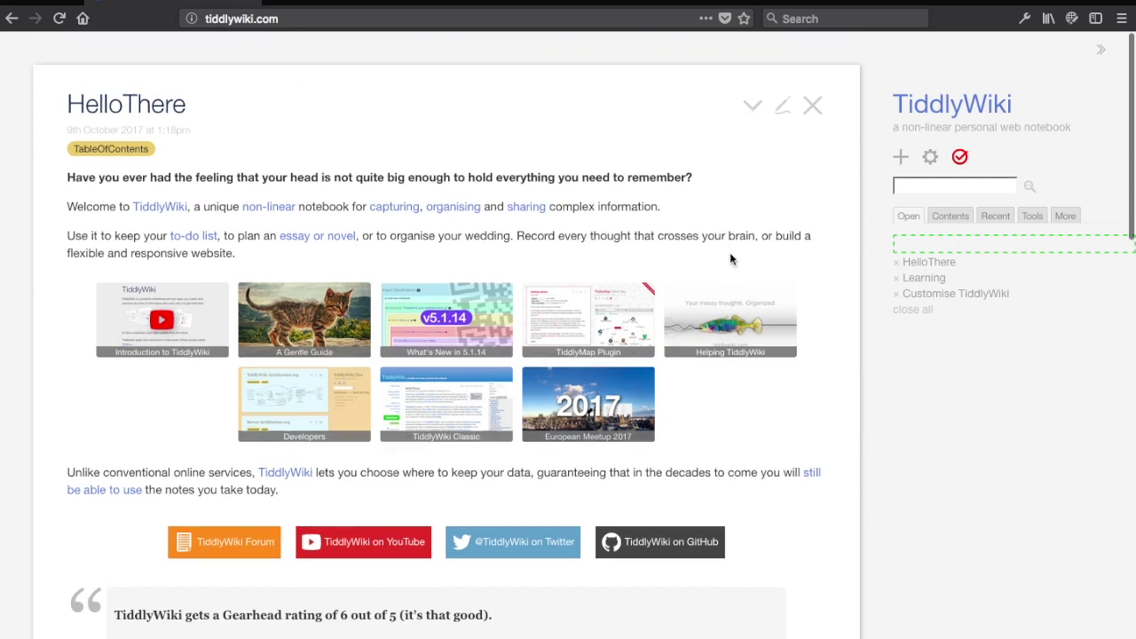
scroll(746, 240, down, 12)
scroll(751, 241, up, 7)
scroll(751, 236, up, 5)
drag(944, 296, 930, 277)
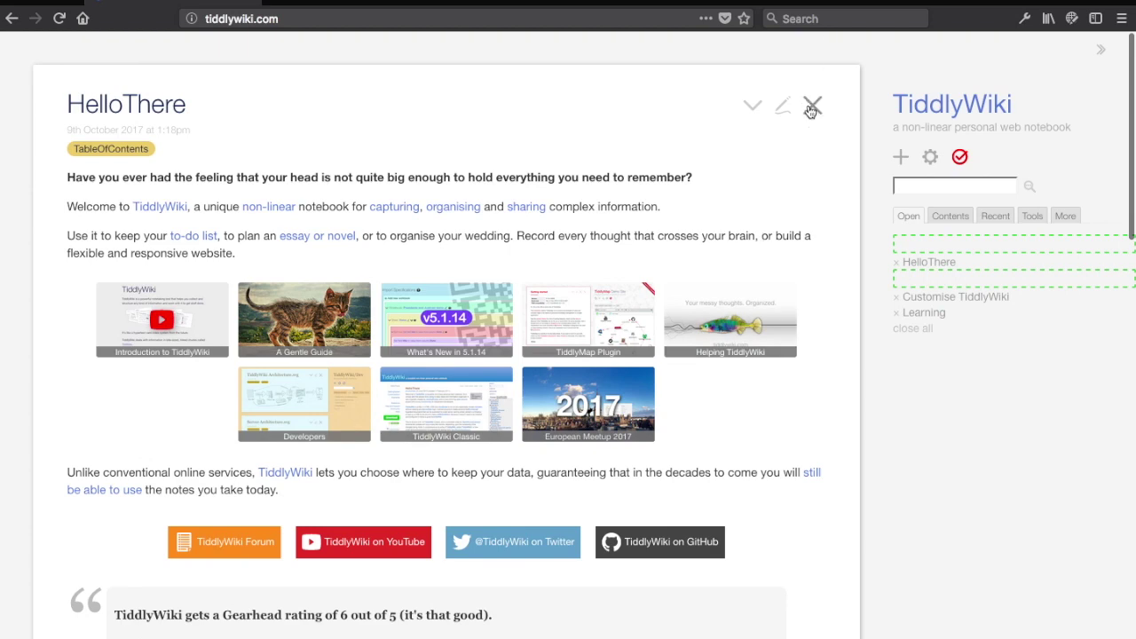
Close the HelloThere tiddler and all the remaining open tiddlers at once.
click(812, 106)
click(910, 298)
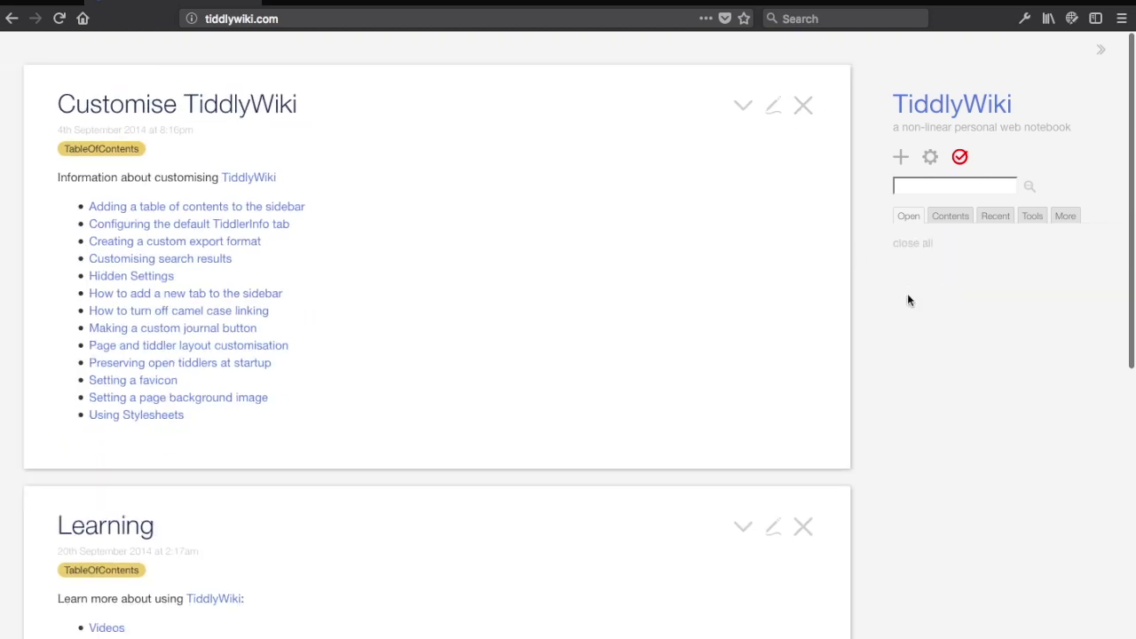
Create a new tiddler and title it "My New Tiddler".
click(900, 158)
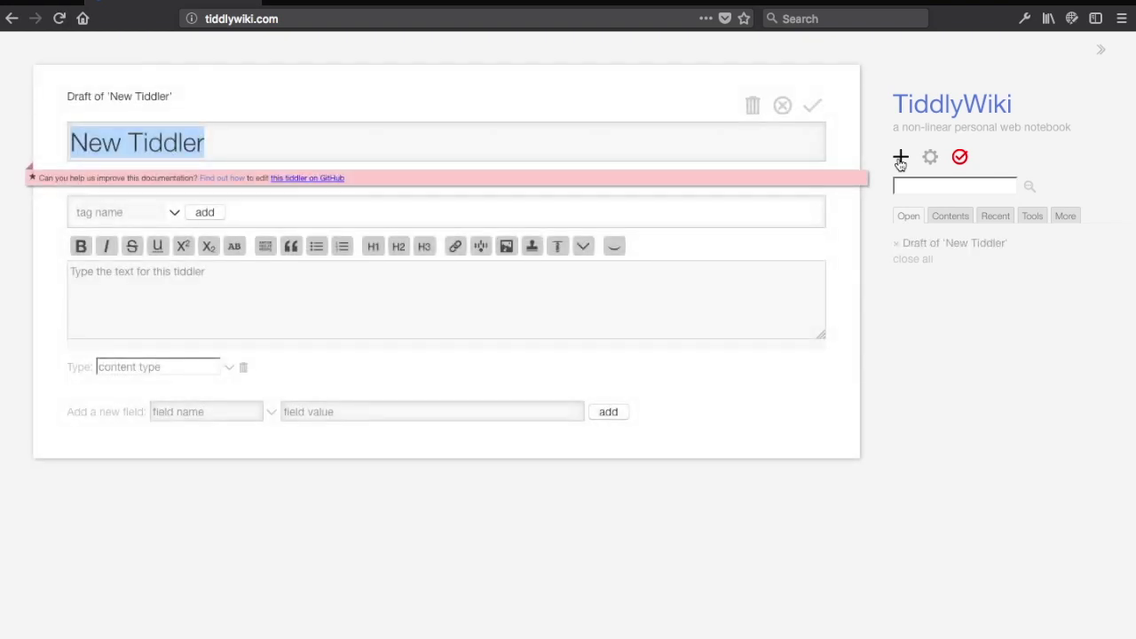
text(My New )
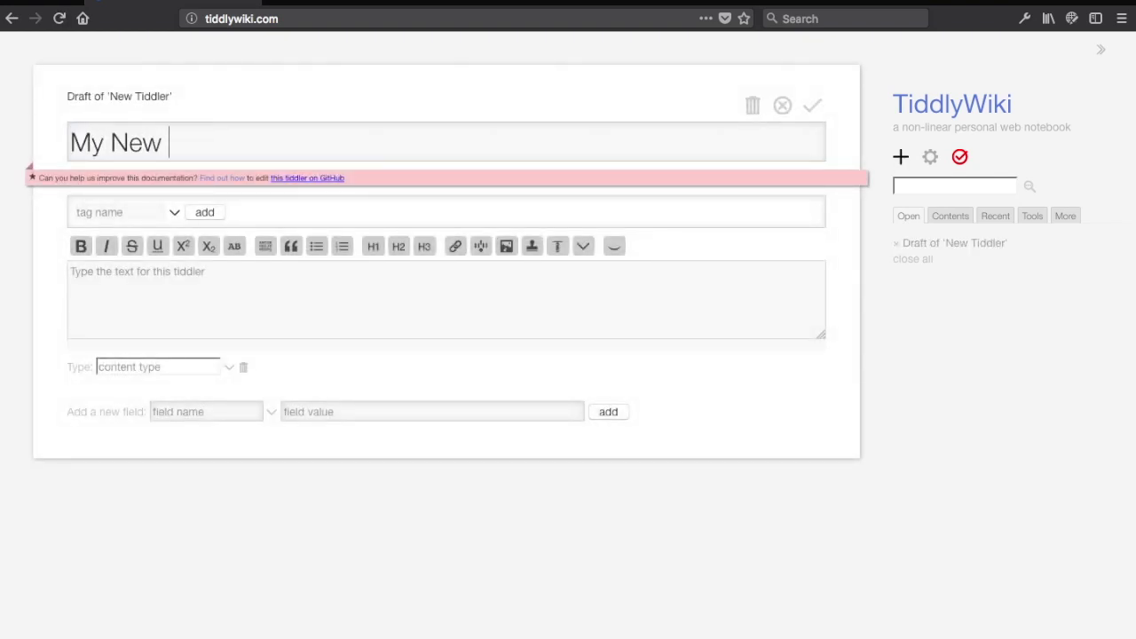
text(Tiddler)
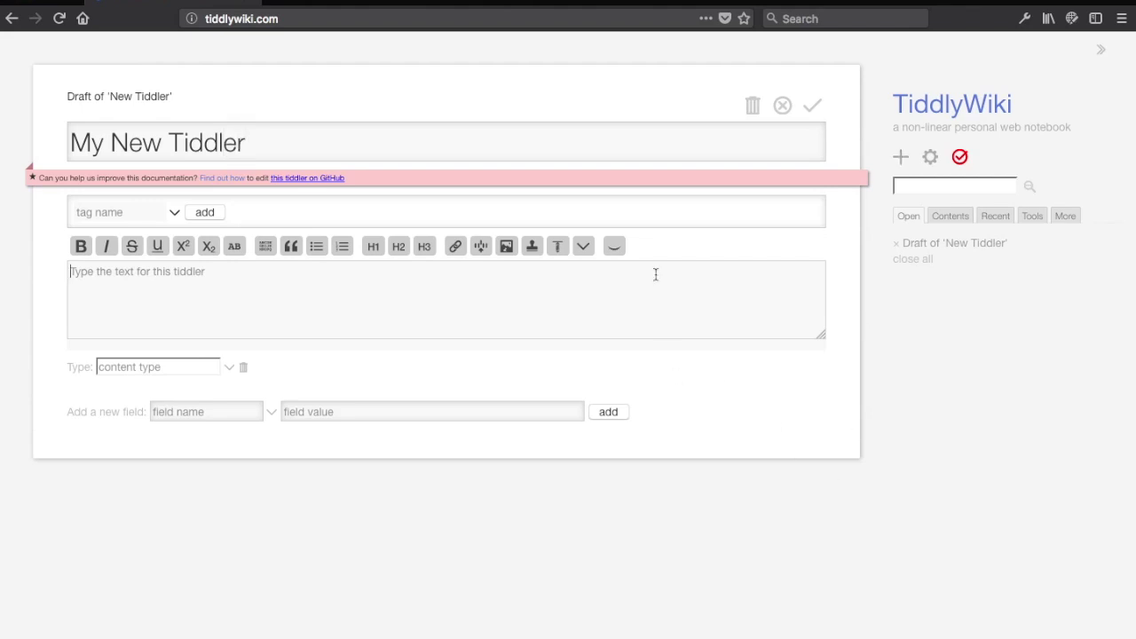
Enter "Hi there!" as the text of My New Tiddler and save it, then reopen its editor and save once more.
text(Hi there)
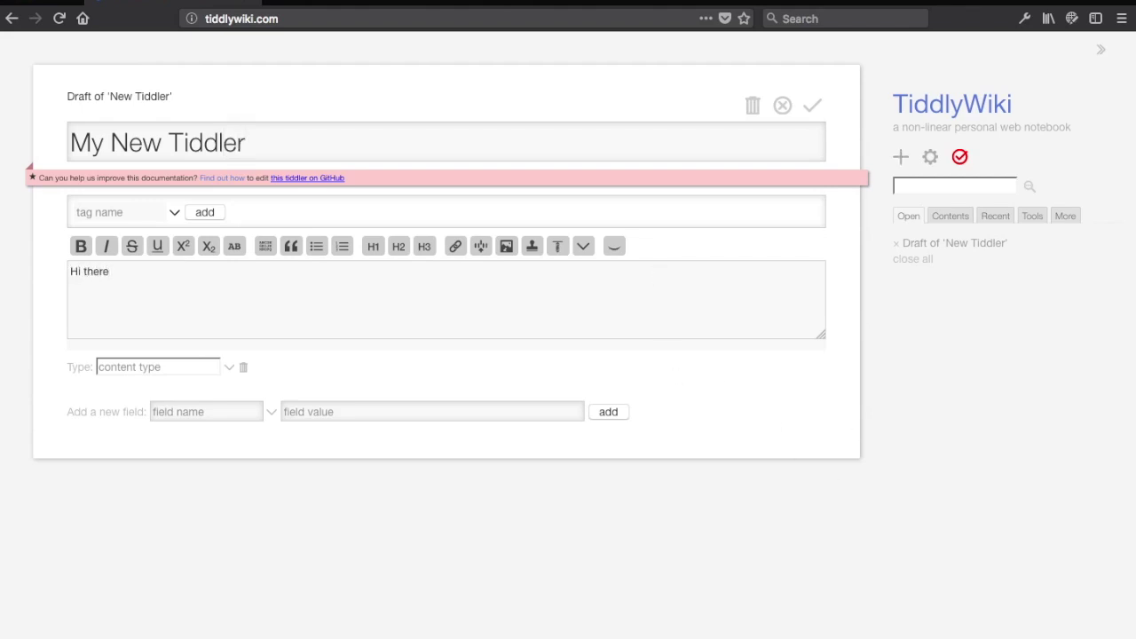
key(ctrl+Return)
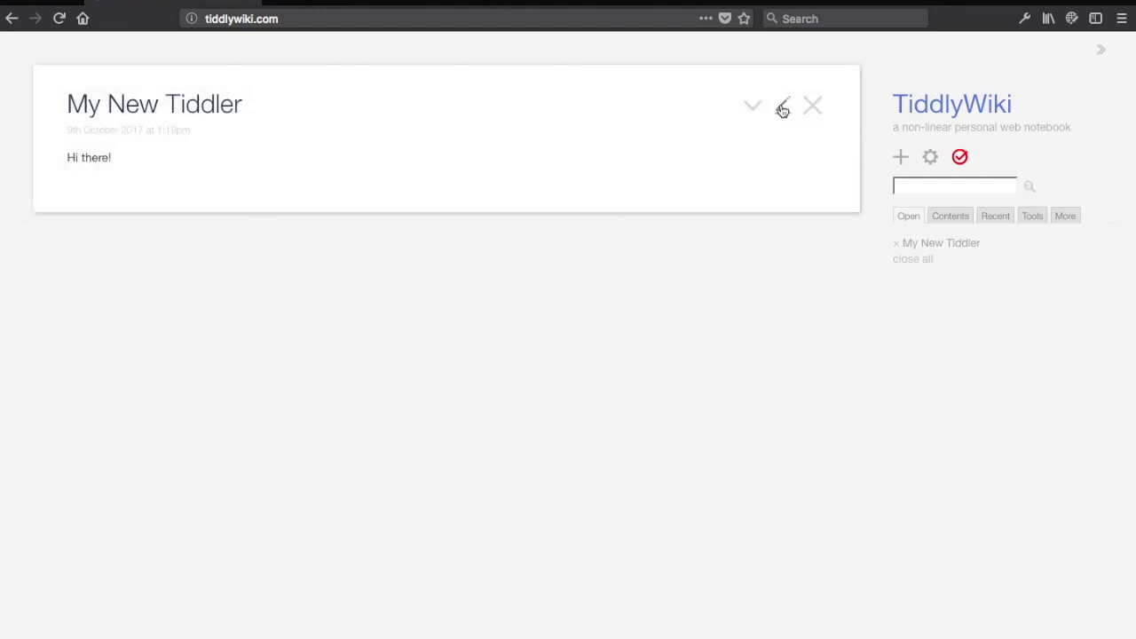
click(783, 108)
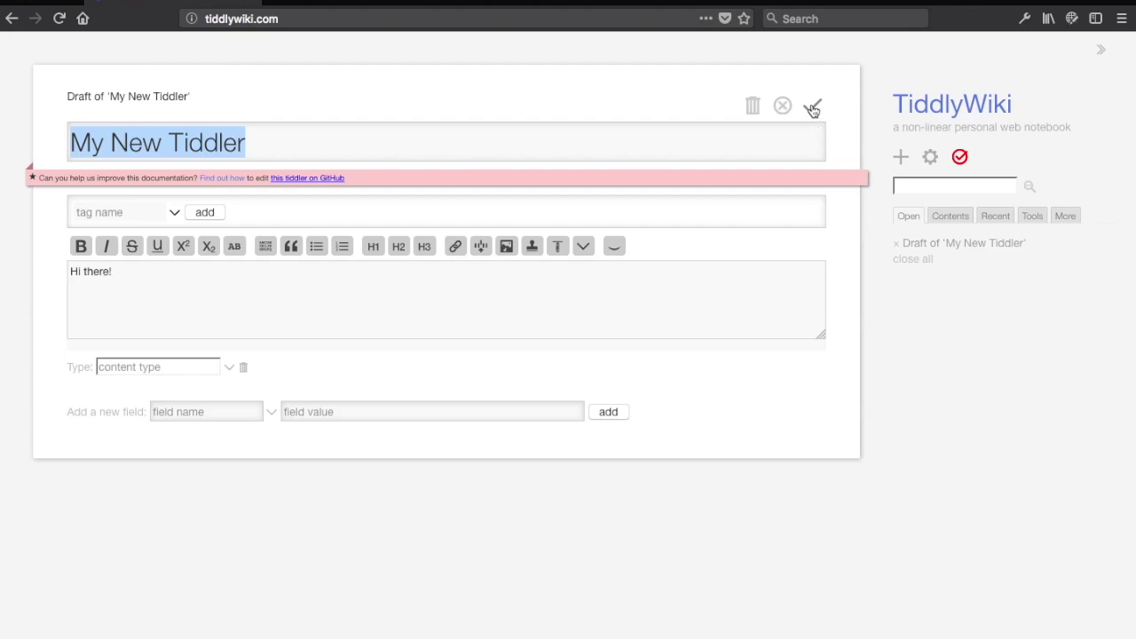
click(813, 108)
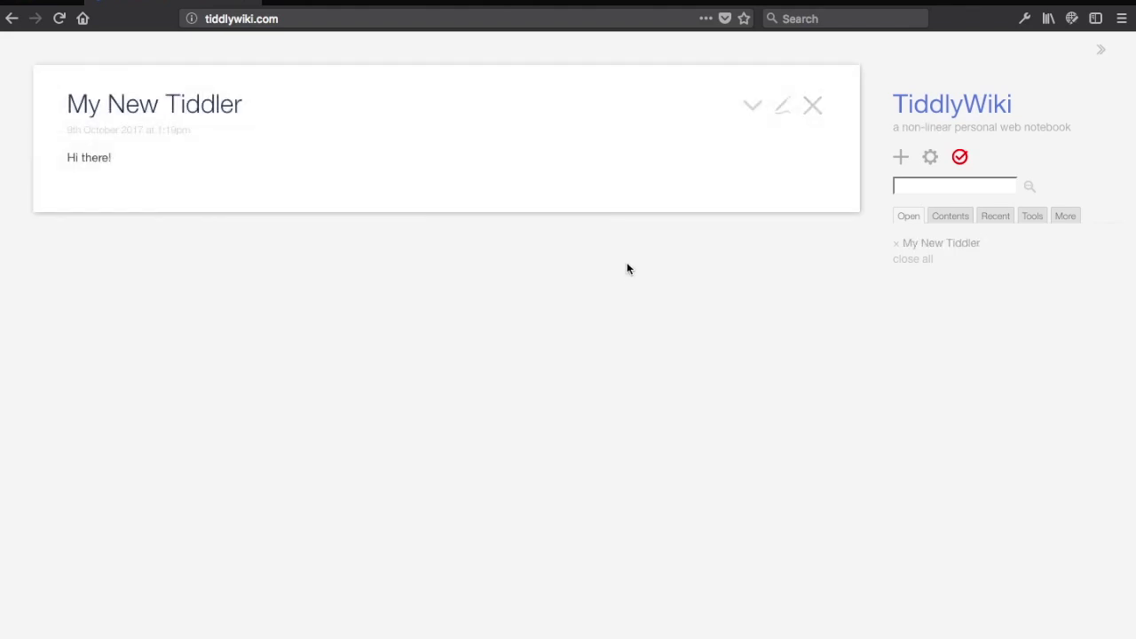
Close My New Tiddler and reopen it from the list of recent tiddlers.
click(813, 105)
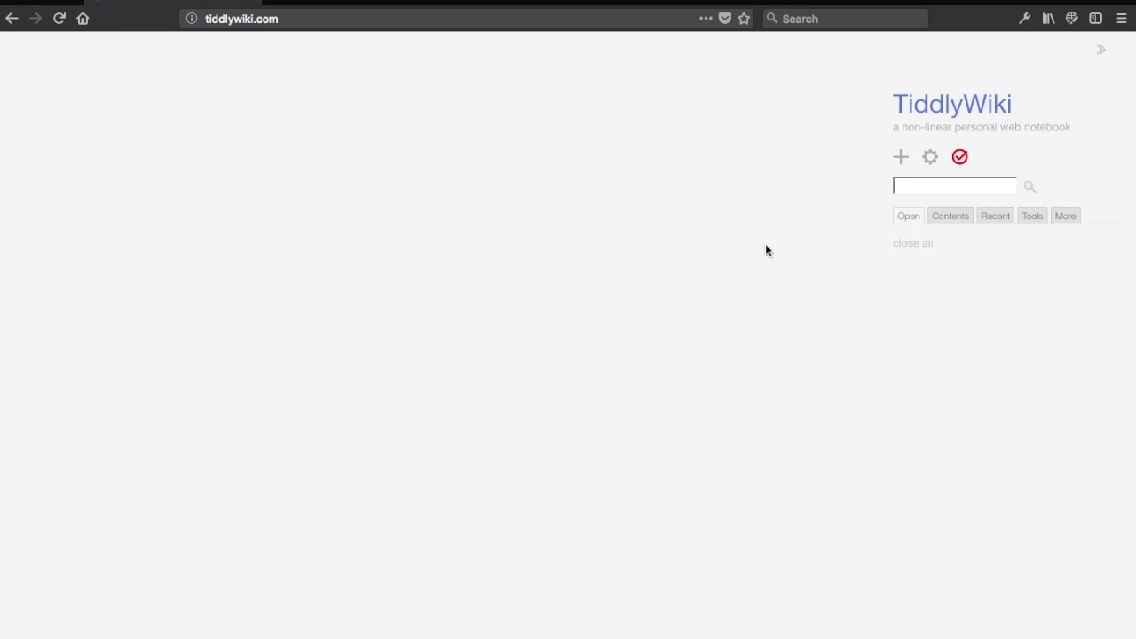
click(1001, 218)
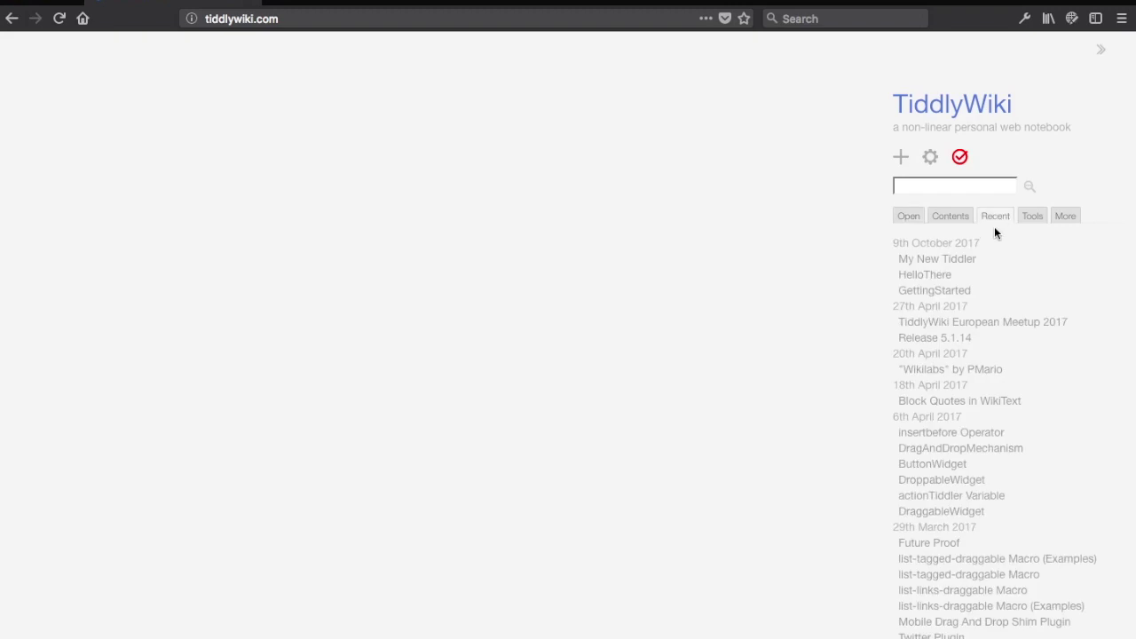
click(946, 260)
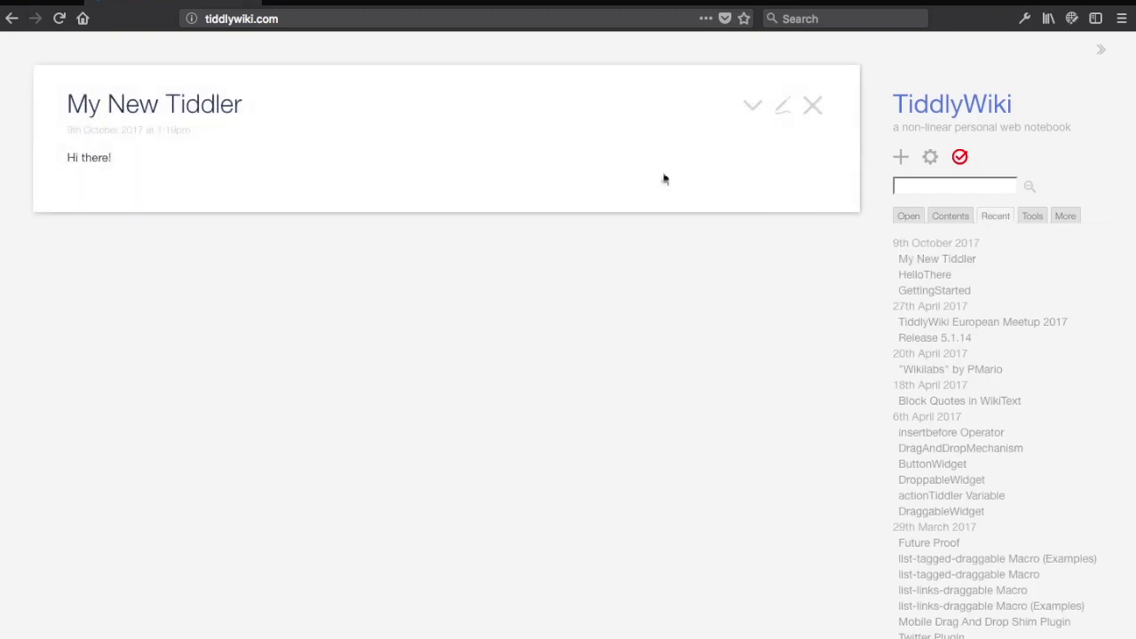
Add a HelloThere link after "Hi there!" in My New Tiddler, reusing the title from the recent tiddlers, and save it.
click(784, 107)
drag(972, 291, 897, 299)
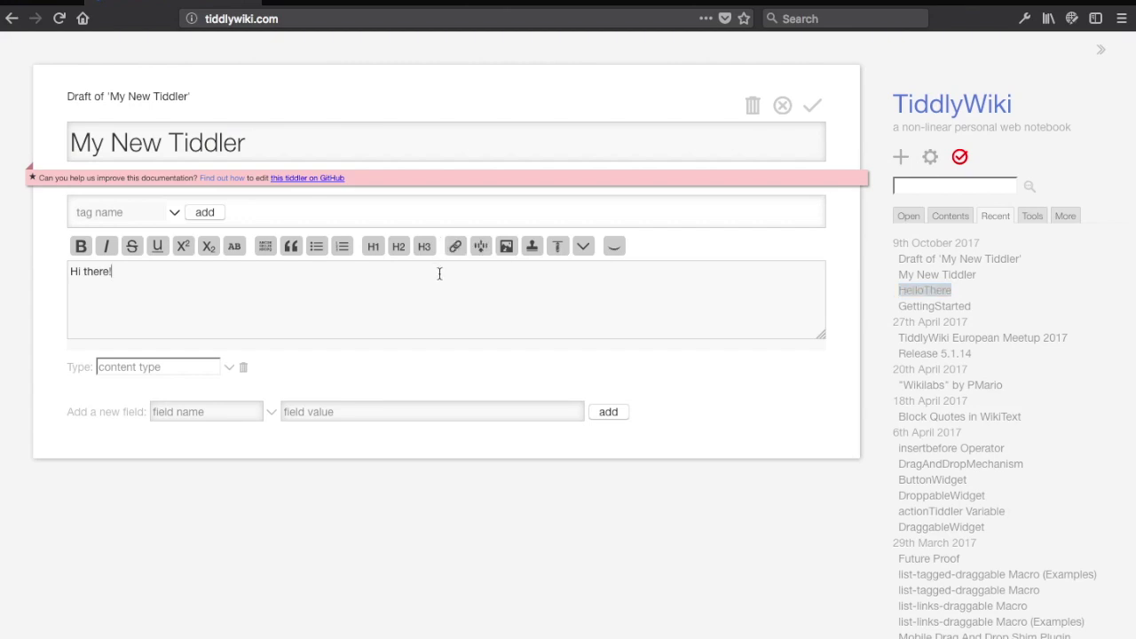
text(HelloThere)
click(811, 105)
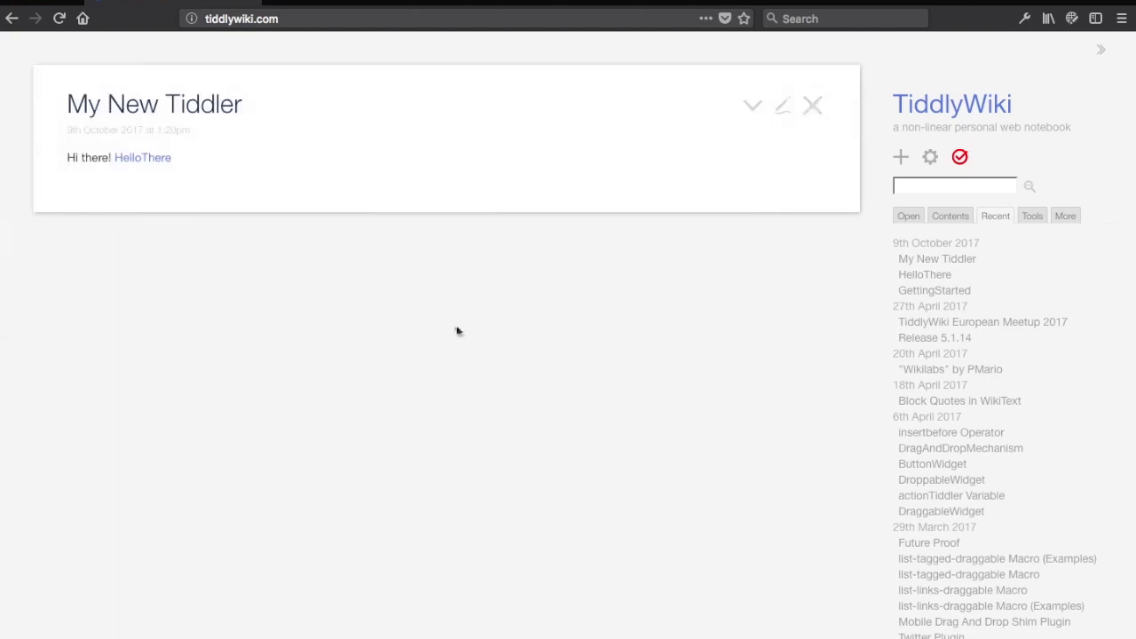
Close and reopen My New Tiddler, follow its HelloThere link, and close the HelloThere tiddler.
click(812, 105)
click(942, 263)
click(132, 160)
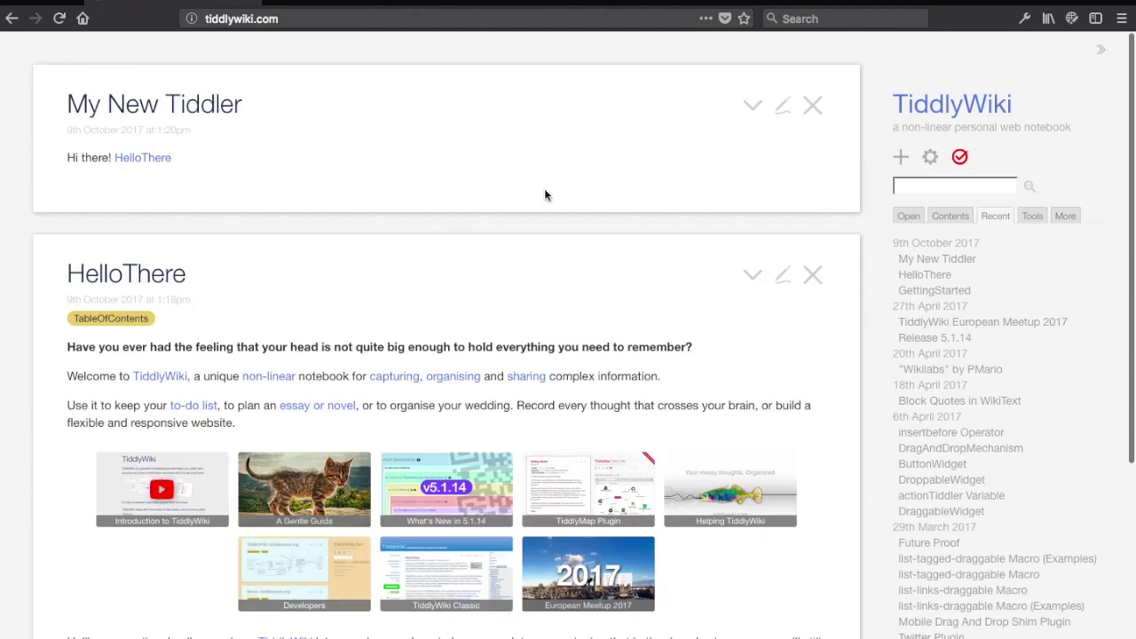
click(811, 276)
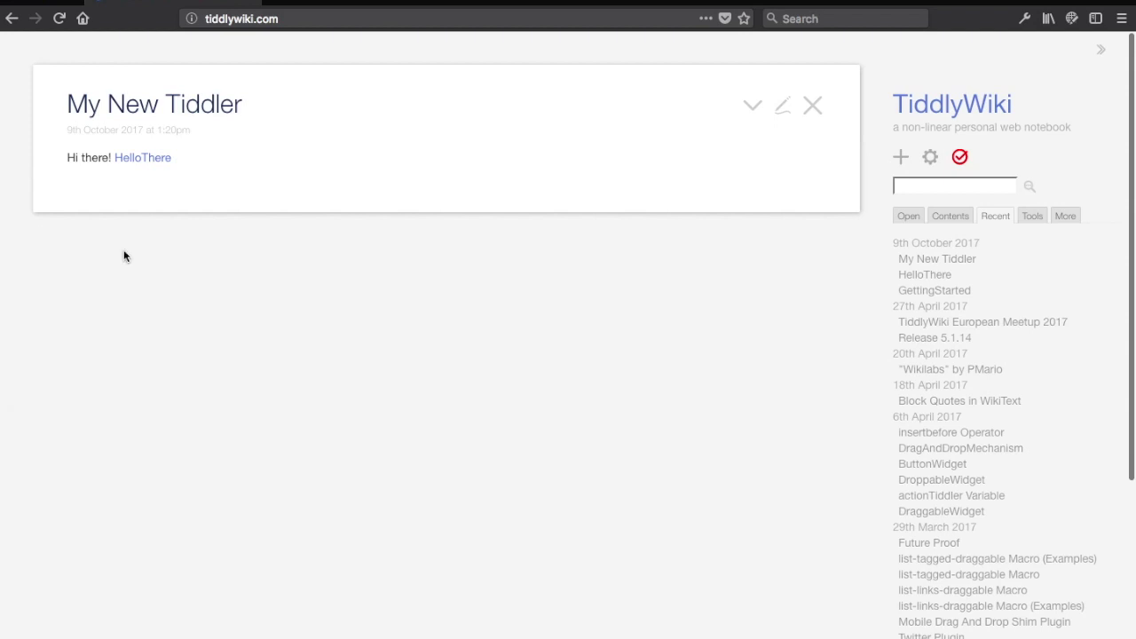
Add a period and the link [[TiddlyWiki European Meetup 2017]] to My New Tiddler's text, save it, and test the link.
click(784, 109)
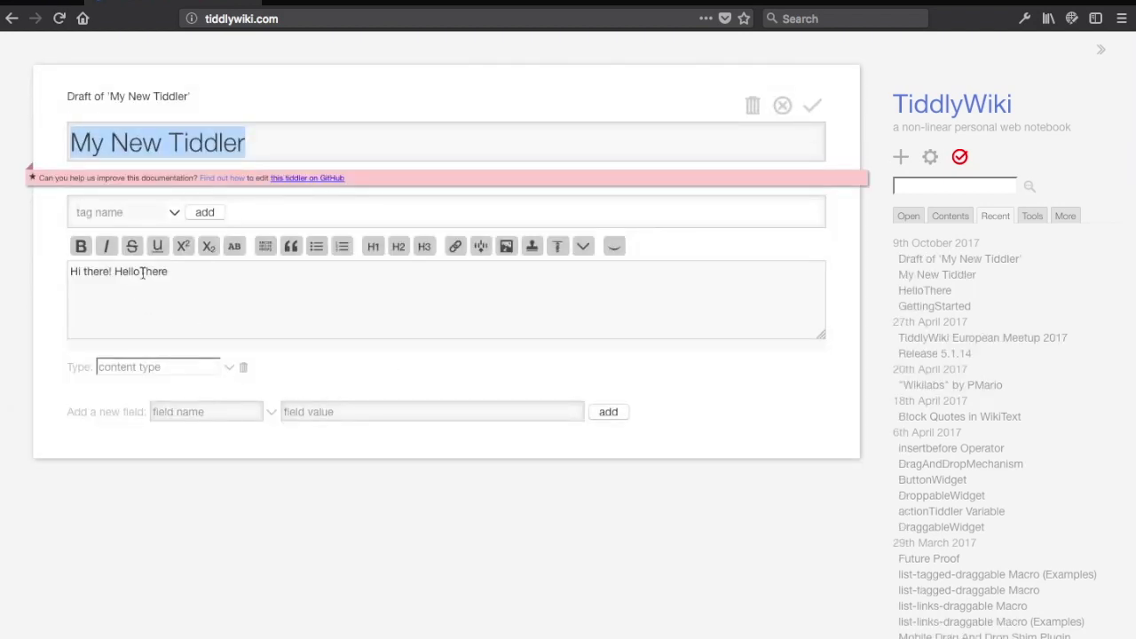
click(139, 270)
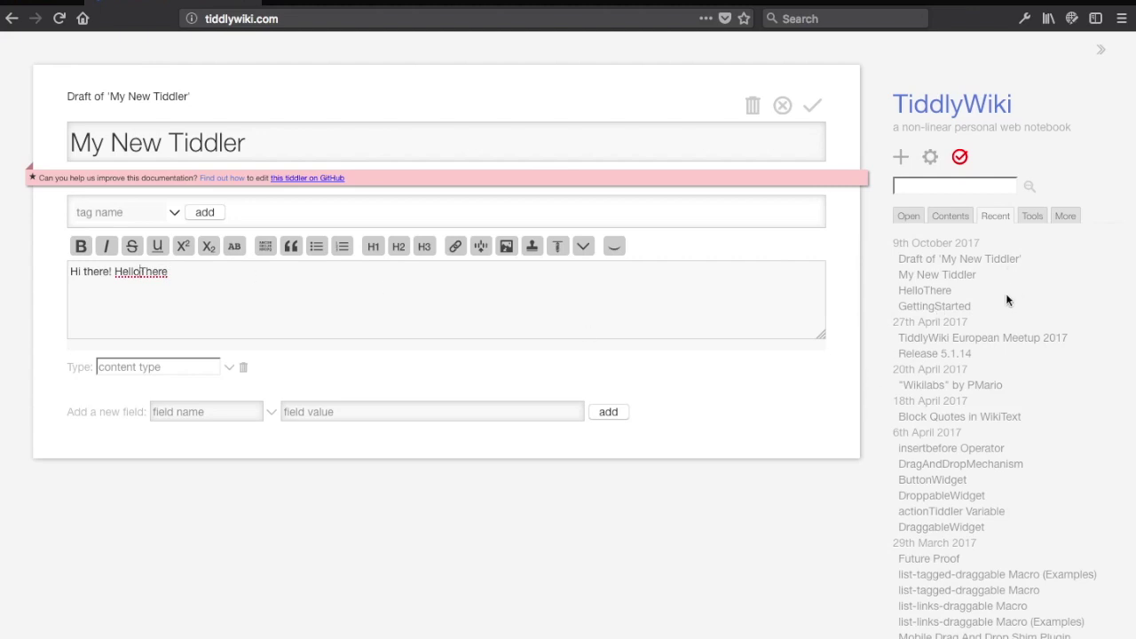
scroll(1057, 346, down, 3)
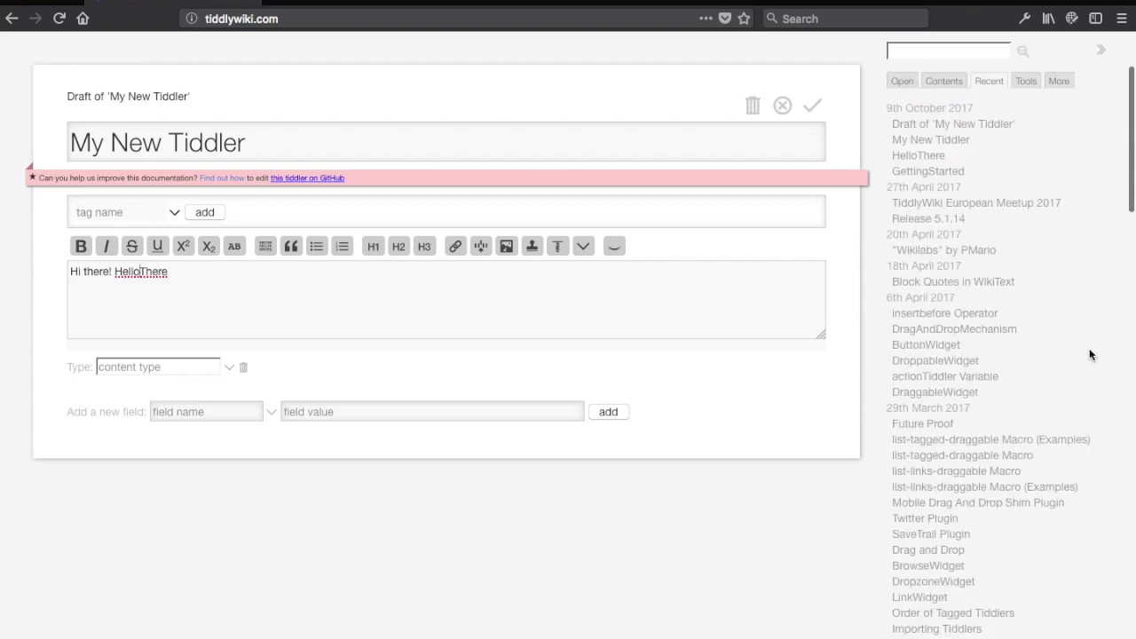
scroll(1094, 356, up, 1)
scroll(1068, 340, up, 1)
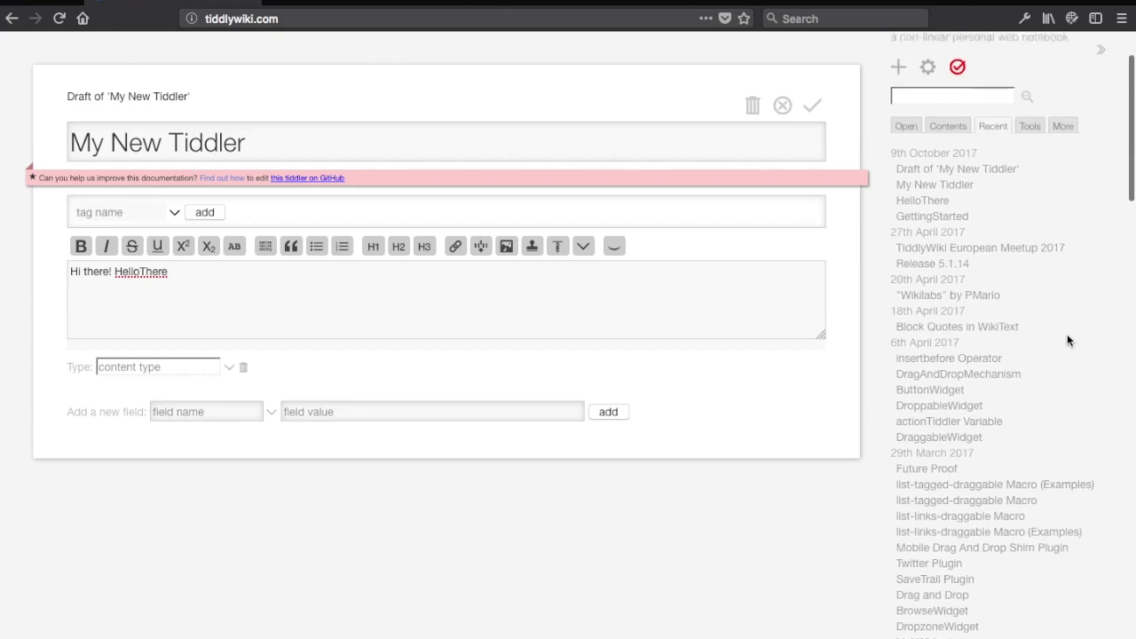
drag(1072, 243, 894, 249)
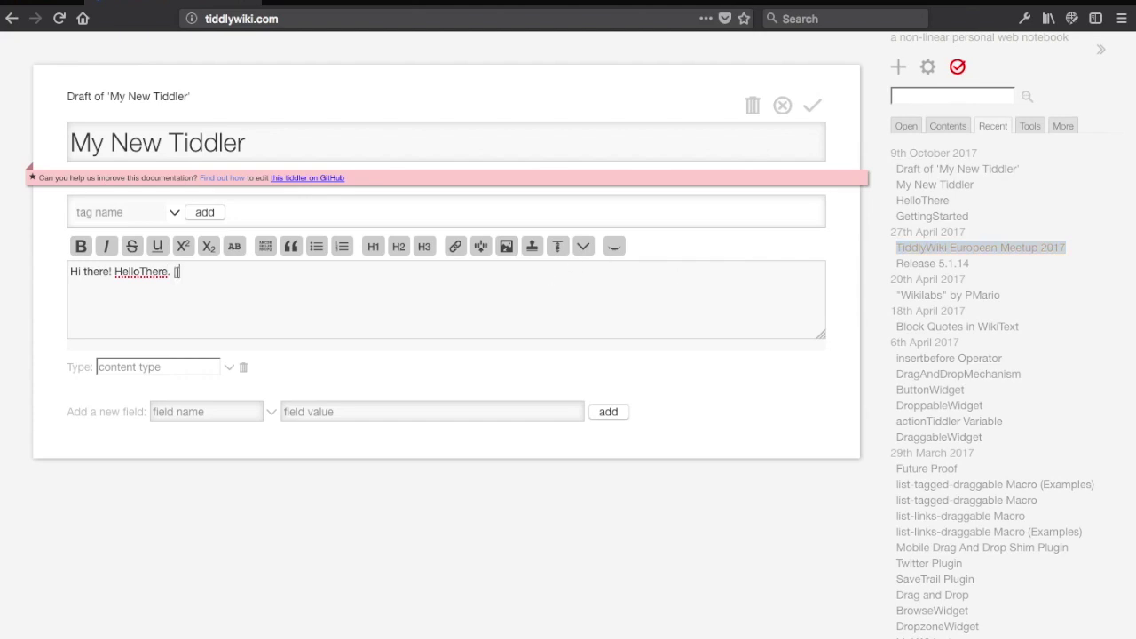
text(TiddlyWiki European Meetup 2017)
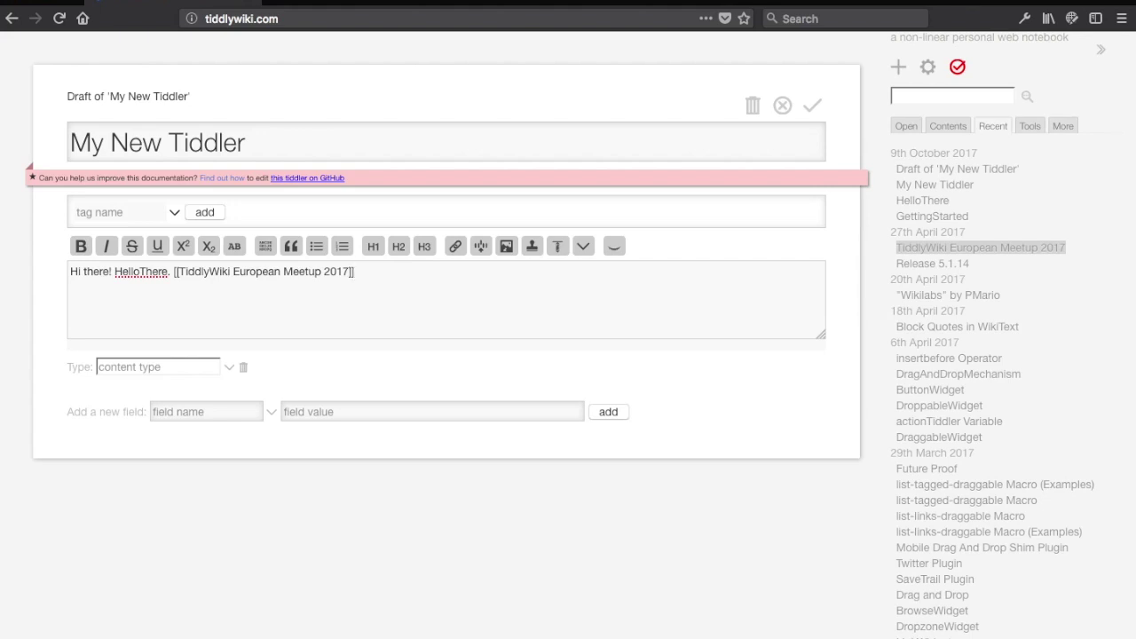
click(815, 103)
click(293, 164)
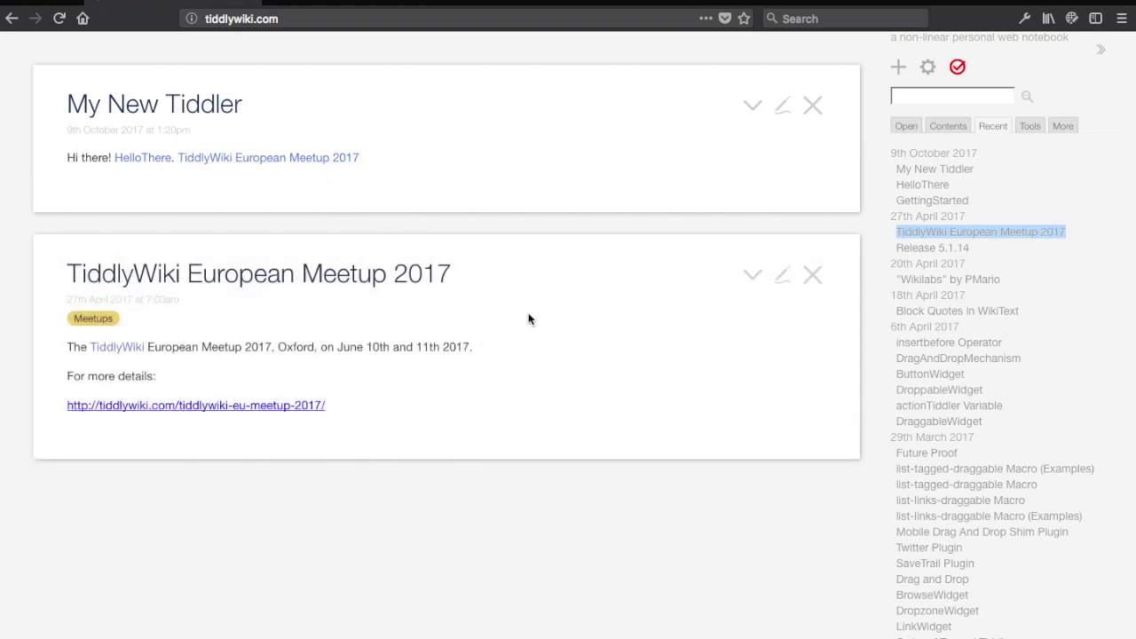
click(813, 275)
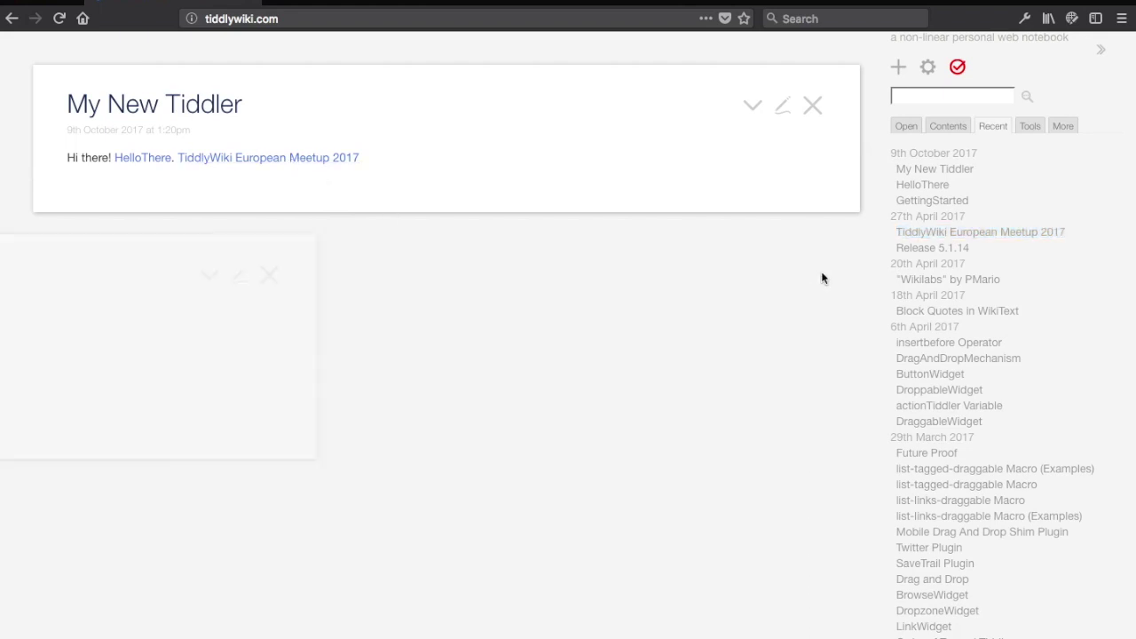
Add the link [[Another Tiddler]] at the end of My New Tiddler's text and save it.
click(785, 107)
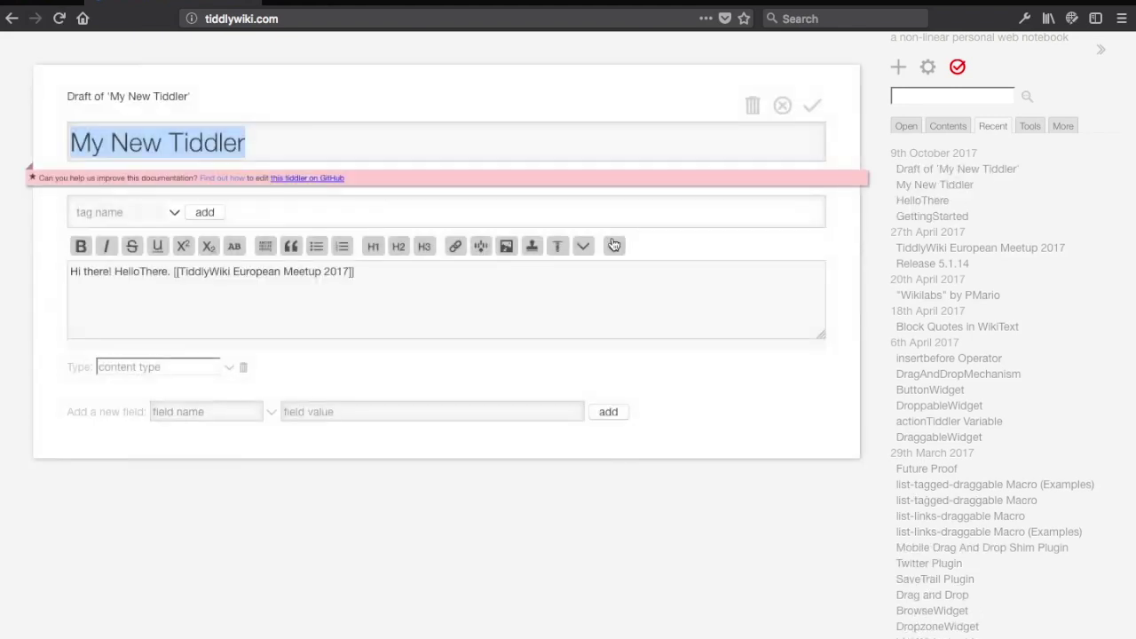
click(421, 273)
text([[)
text(A)
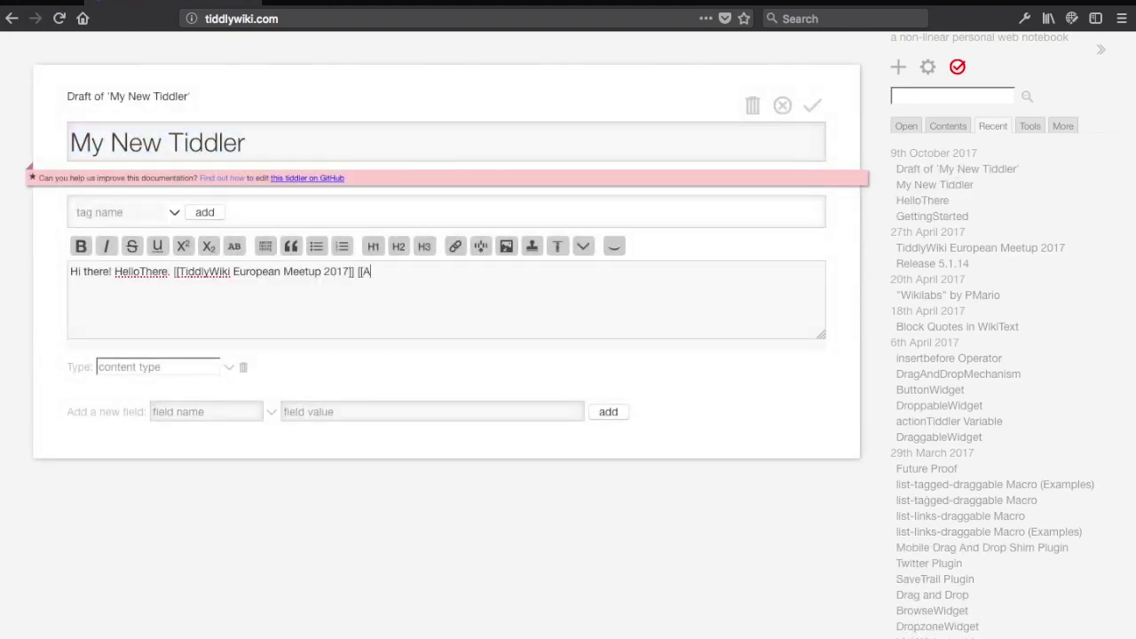
text(nother Tiddler]])
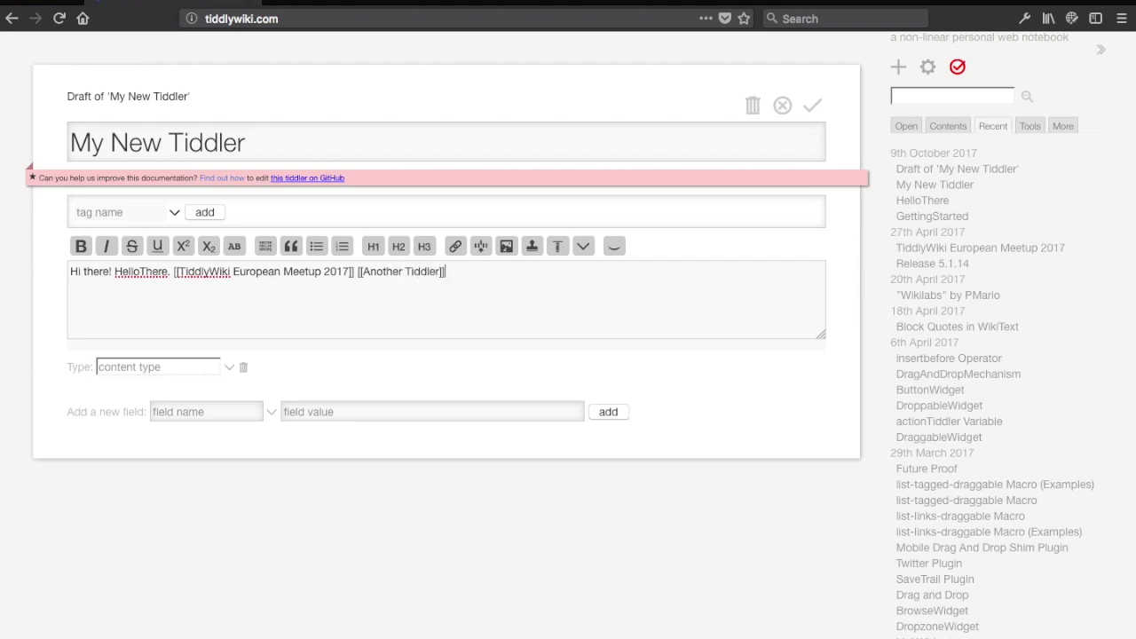
click(811, 106)
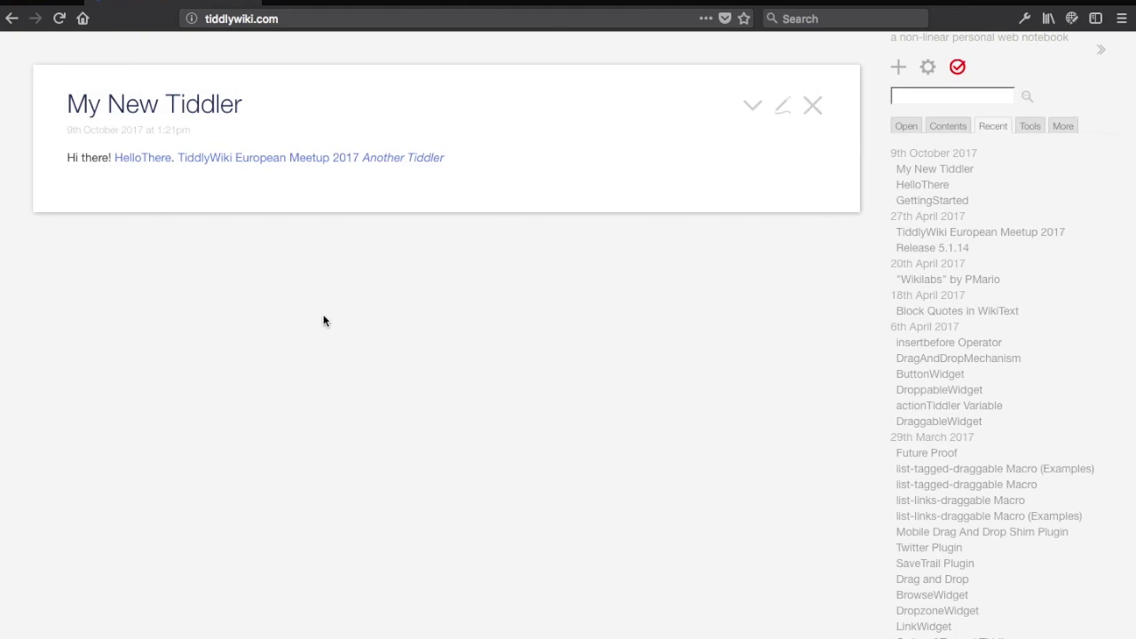
Create the missing tiddler from the Another Tiddler link, with the text "Phew!", and save it.
click(405, 159)
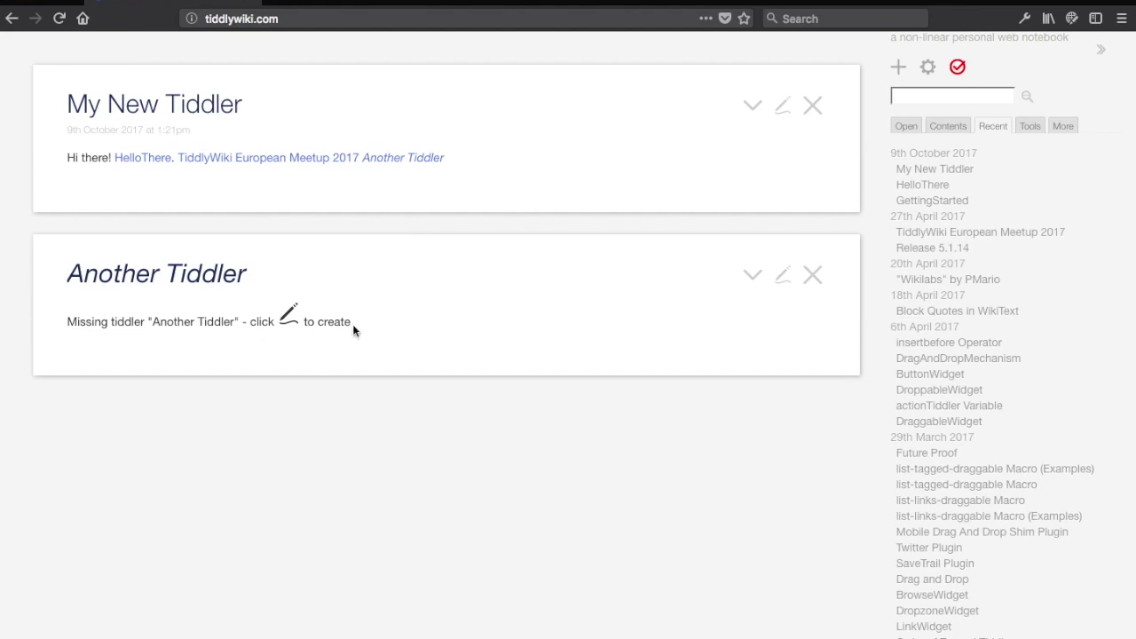
click(783, 278)
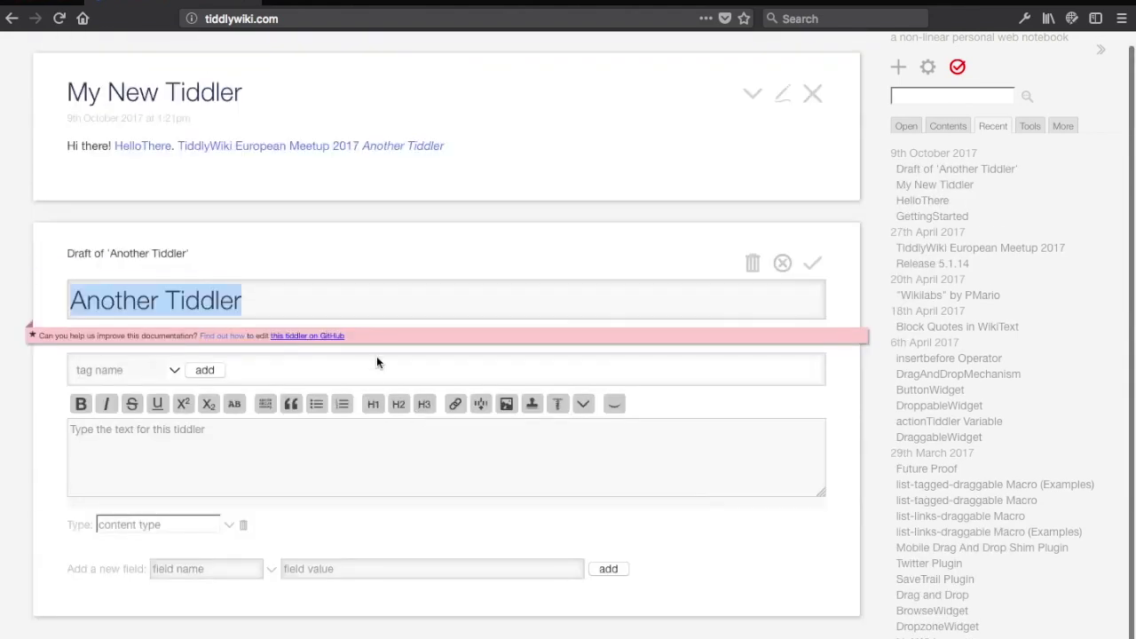
click(366, 468)
text(Phew)
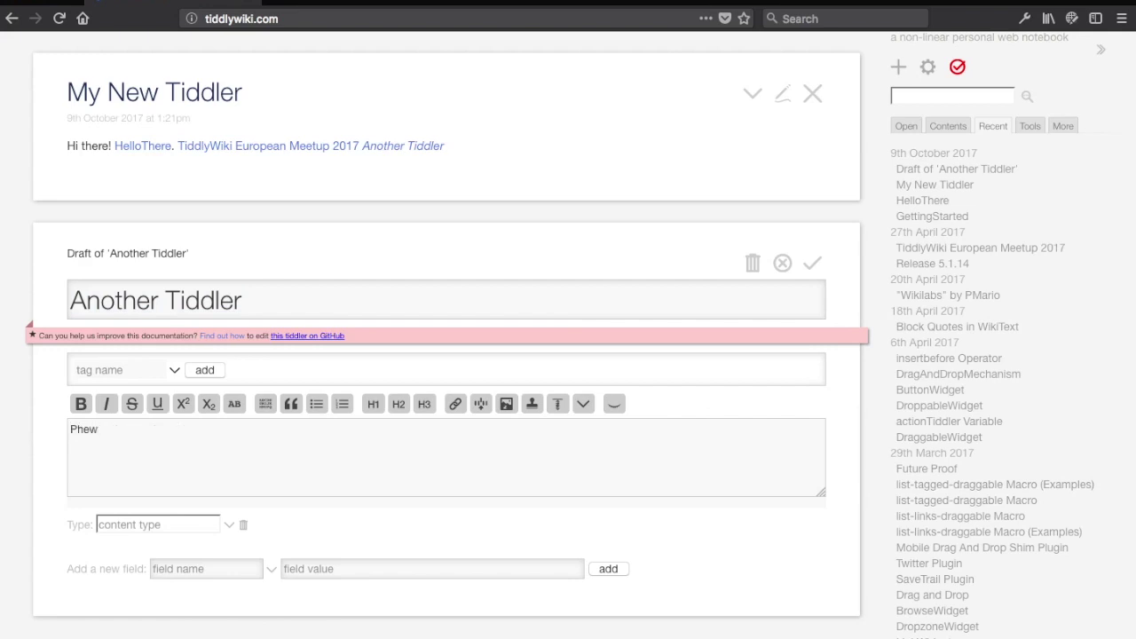
text(!)
click(812, 262)
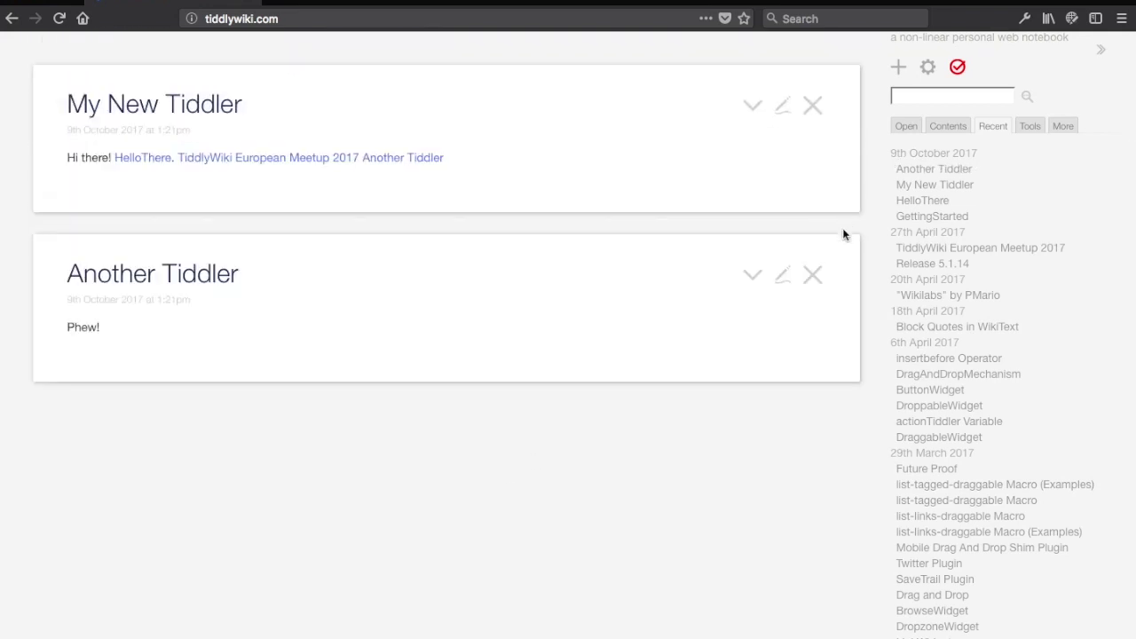
Reopen Another Tiddler for editing and save it with its existing text.
click(783, 276)
scroll(783, 317, up, 2)
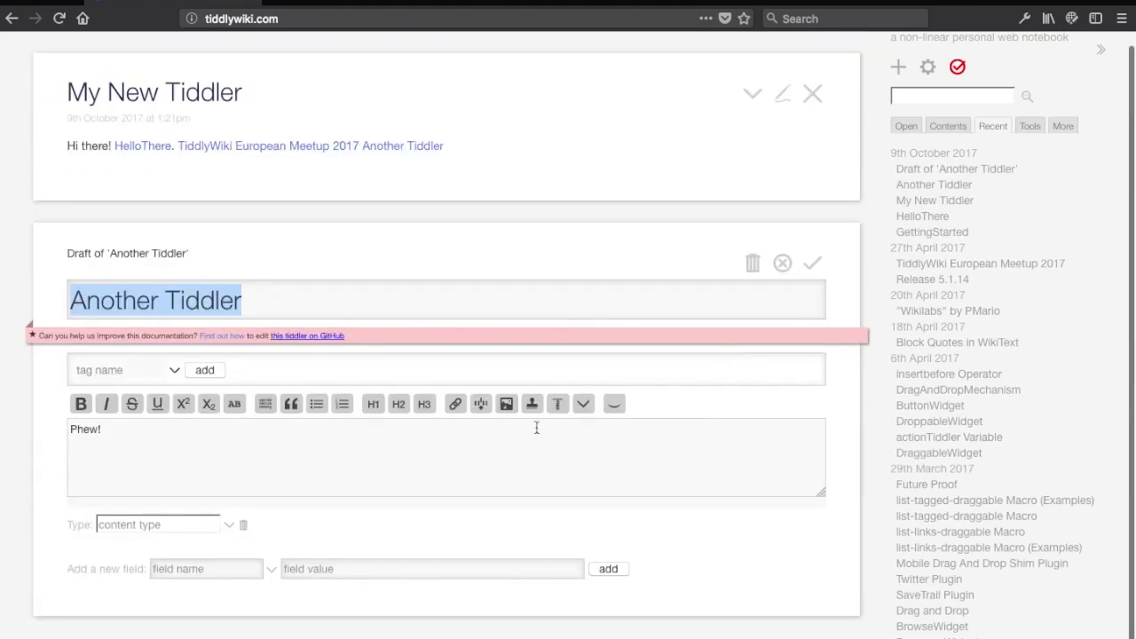
click(455, 452)
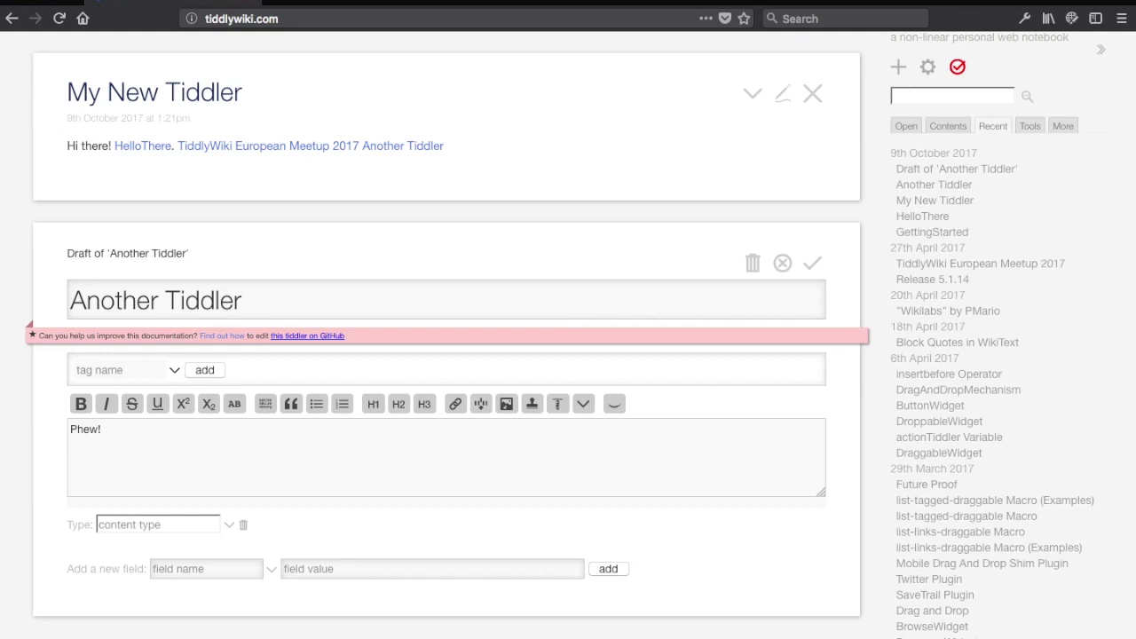
key(ctrl+Return)
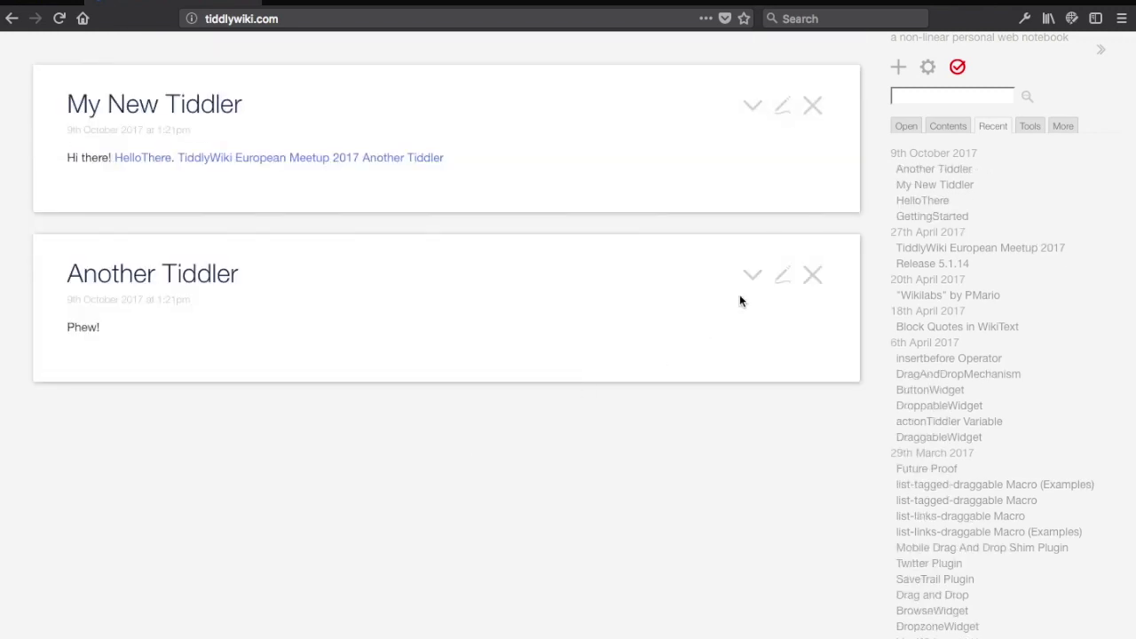
Close and reopen Another Tiddler through its link, close all open tiddlers, and open Another Tiddler from the recent list.
click(811, 275)
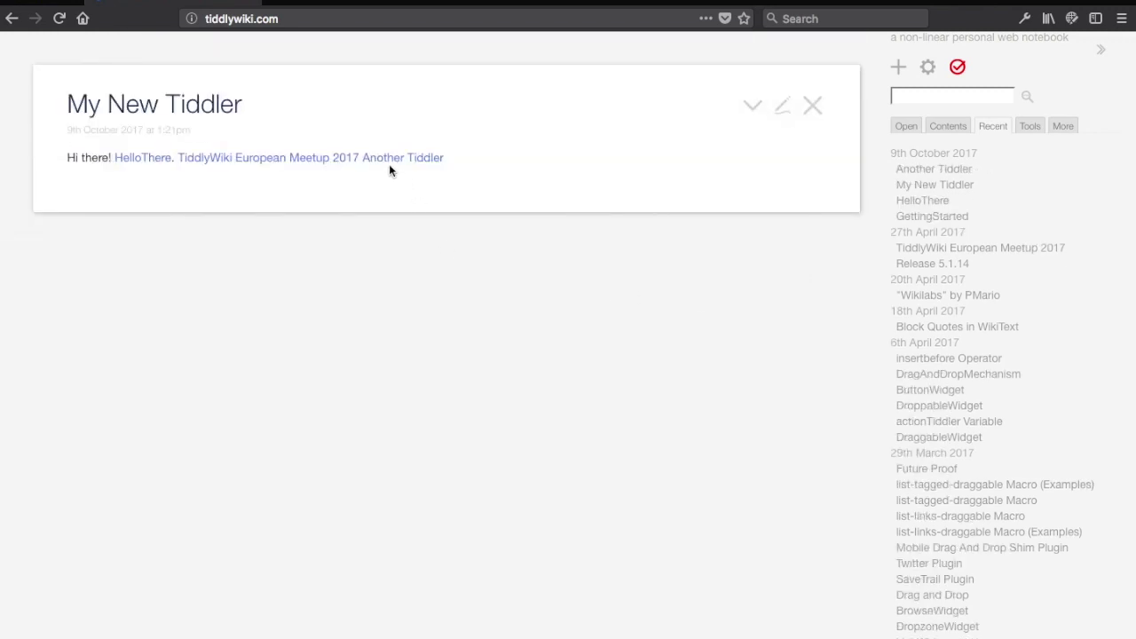
click(388, 167)
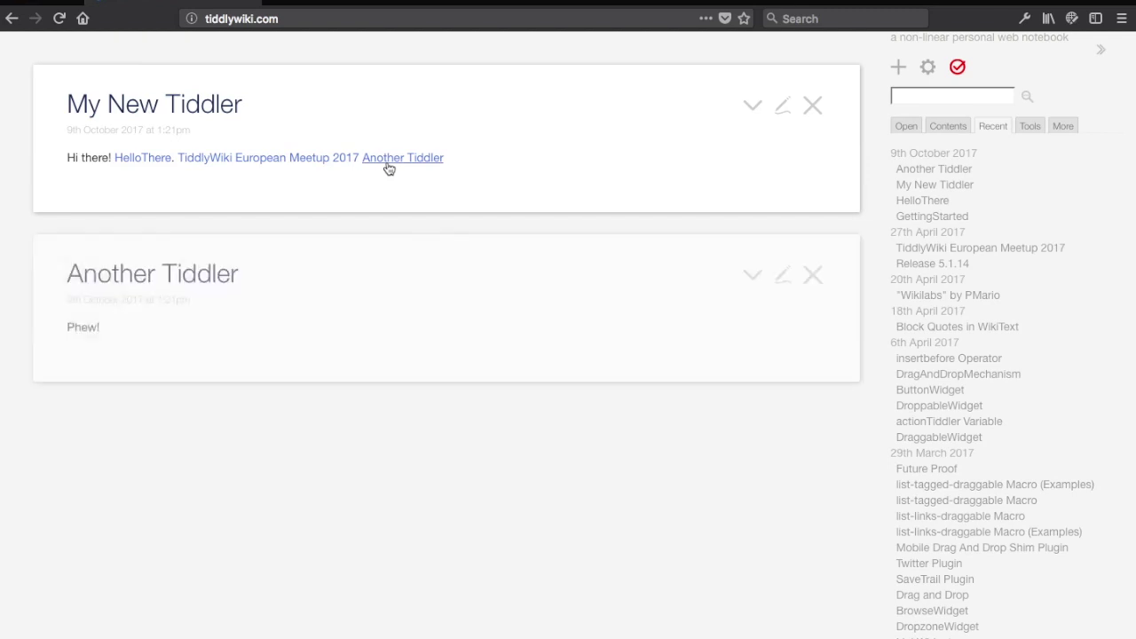
click(813, 278)
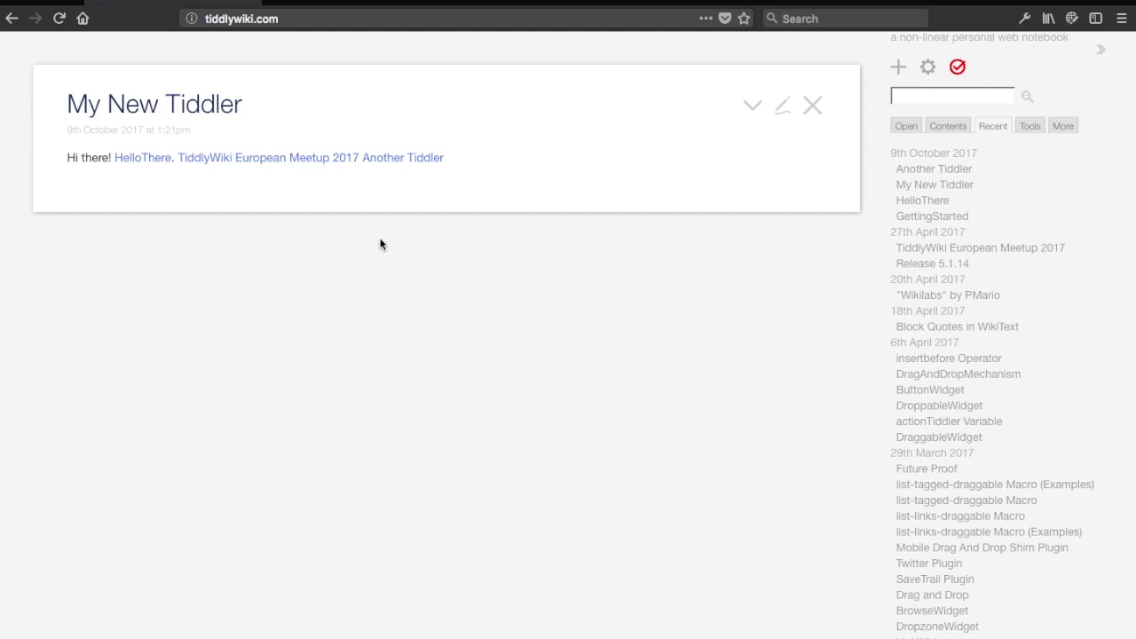
click(814, 105)
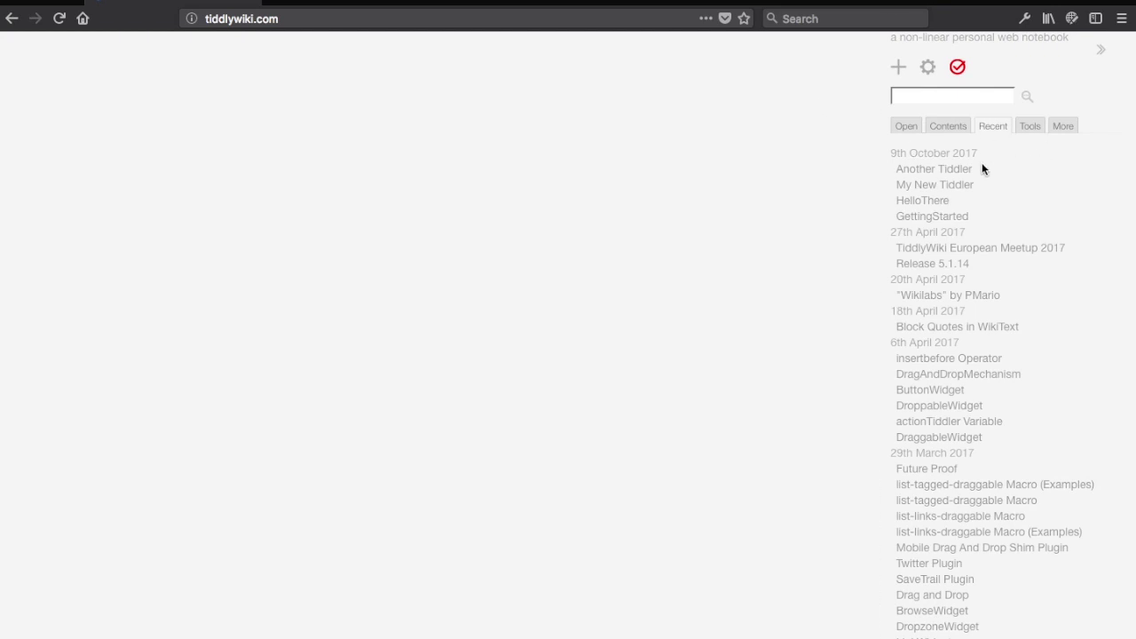
click(954, 171)
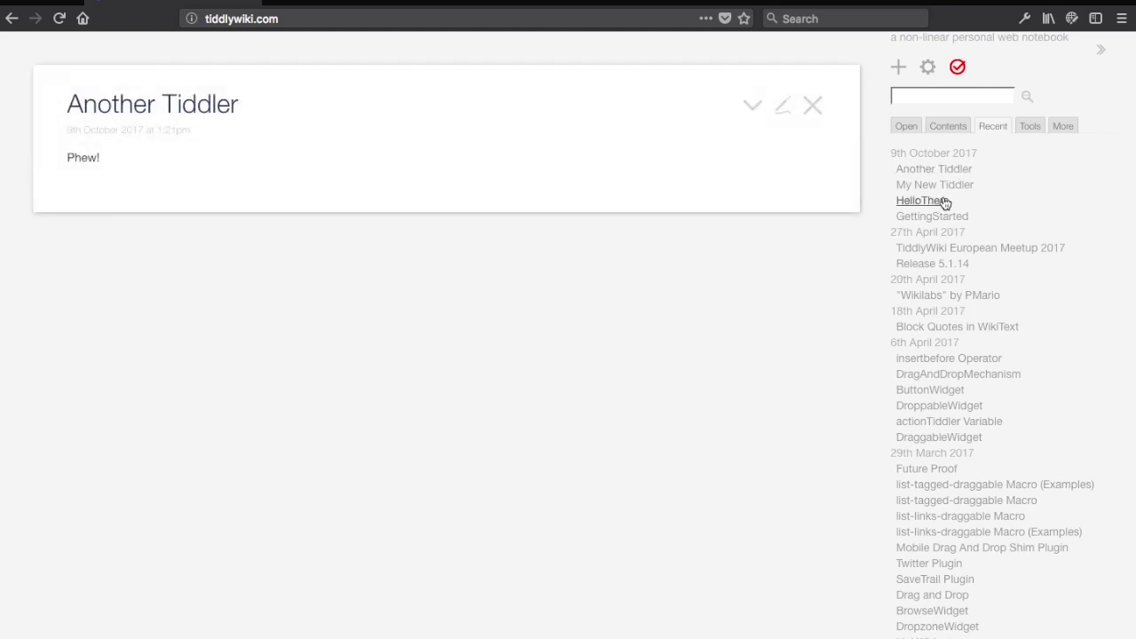
Open HelloThere and My New Tiddler from the recent list, and close HelloThere and Another Tiddler so only My New Tiddler stays open.
click(941, 201)
click(943, 186)
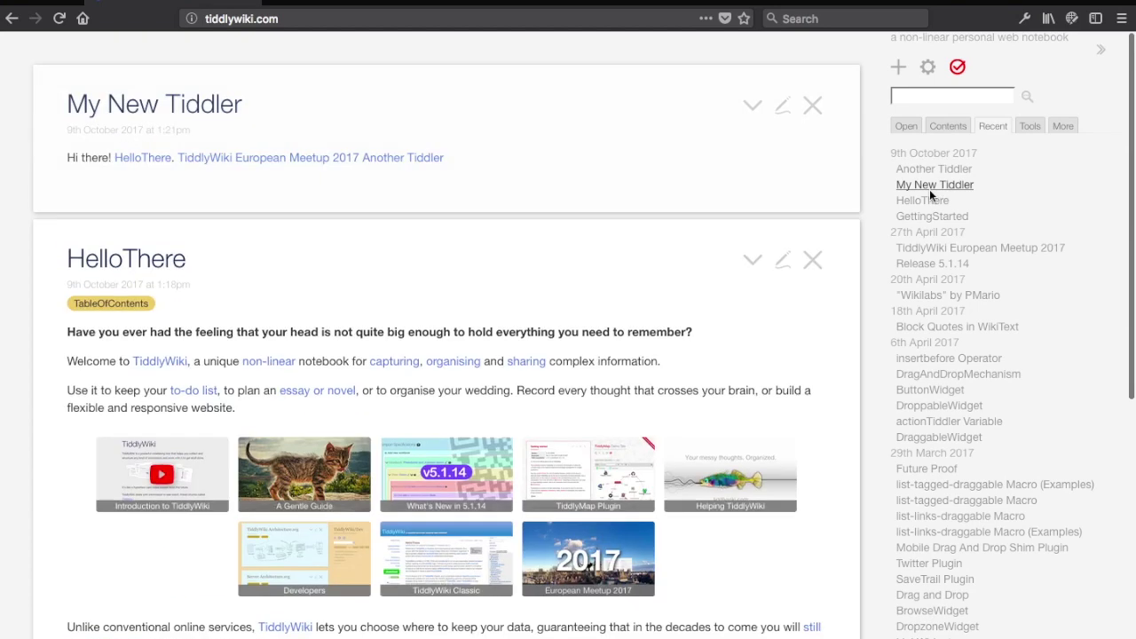
click(812, 276)
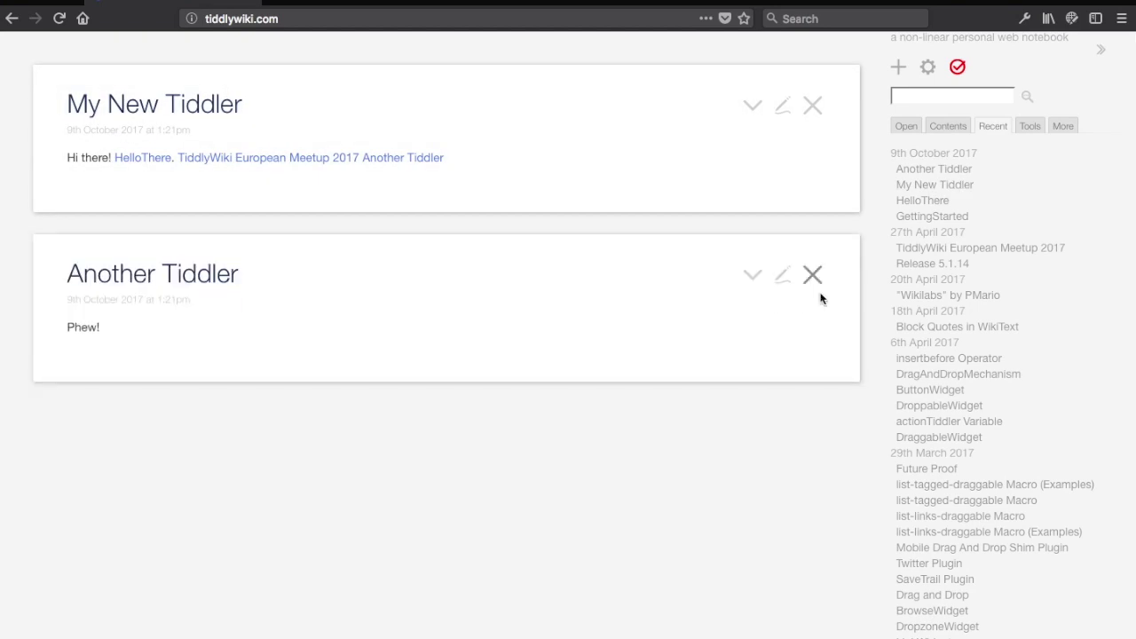
click(812, 275)
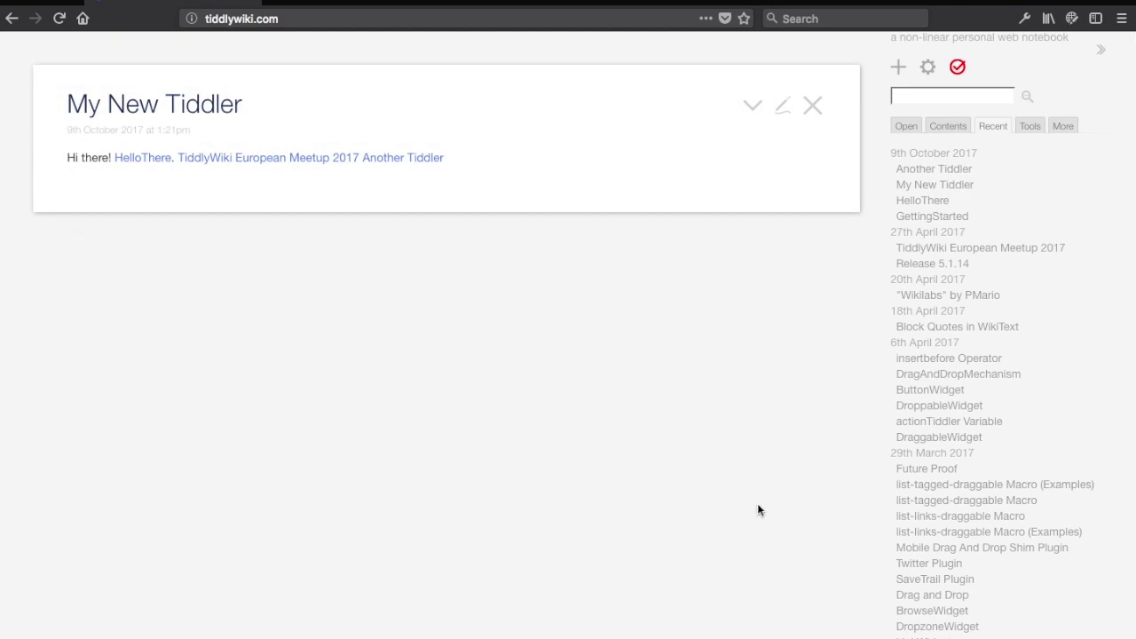
Edit My New Tiddler to add the existing tag About from the tag suggestions, and save the tiddler.
click(786, 103)
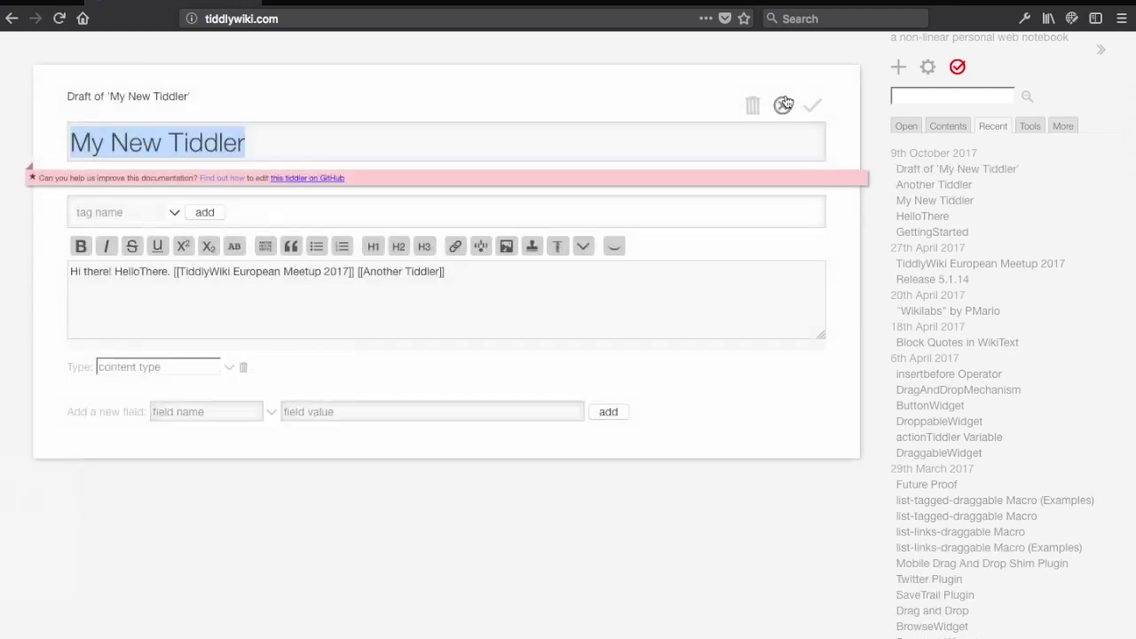
click(138, 214)
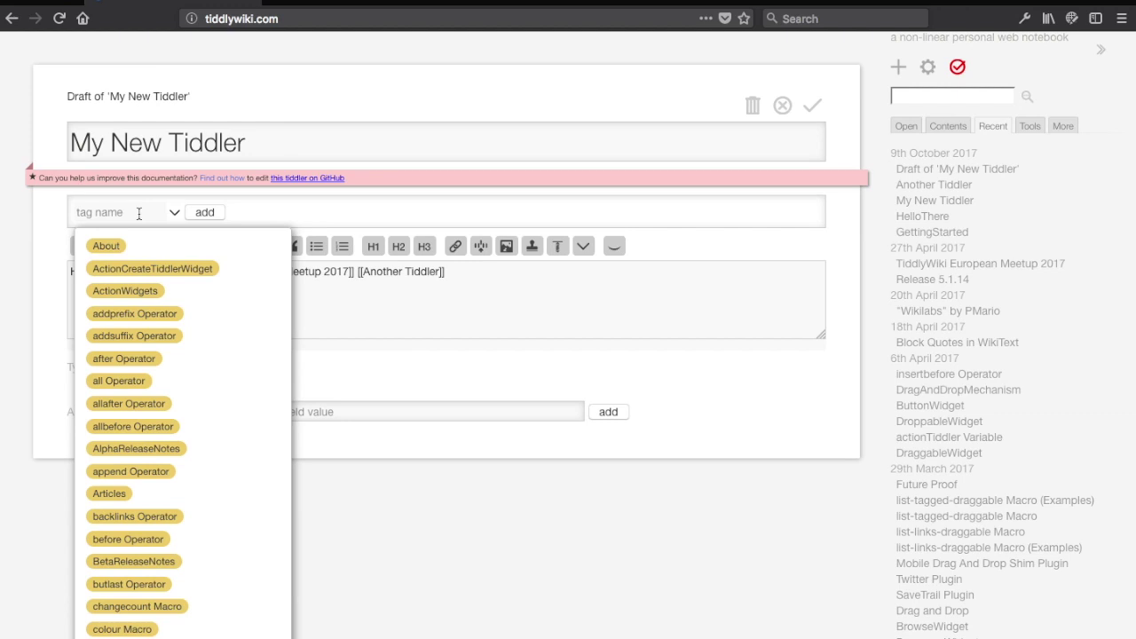
scroll(142, 475, down, 3)
scroll(142, 479, down, 4)
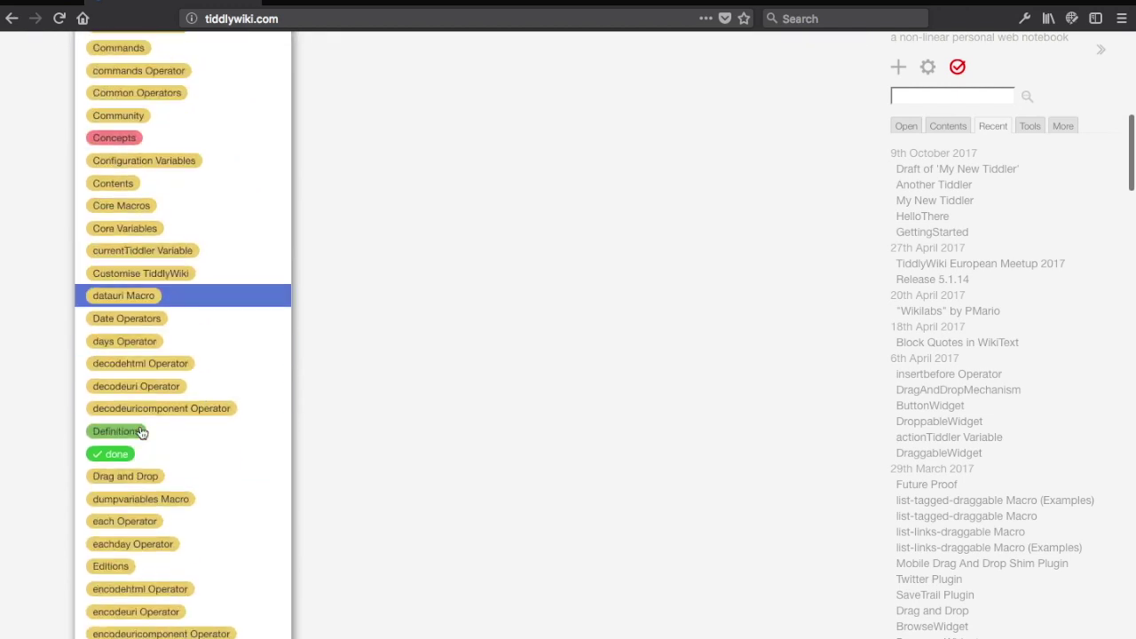
scroll(153, 235, up, 7)
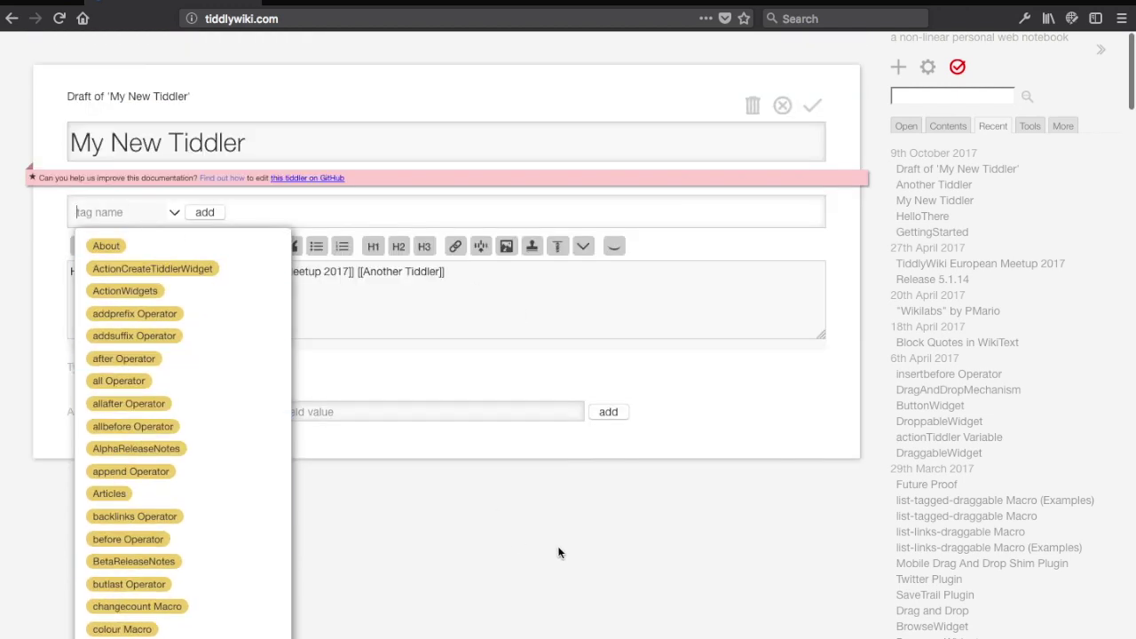
click(106, 247)
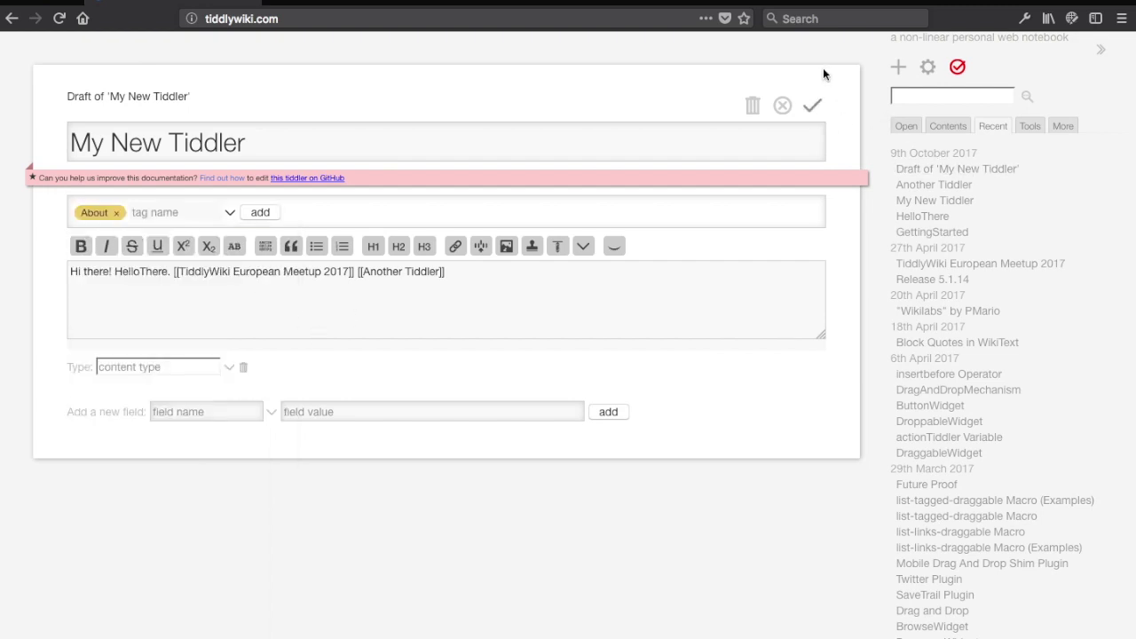
click(811, 108)
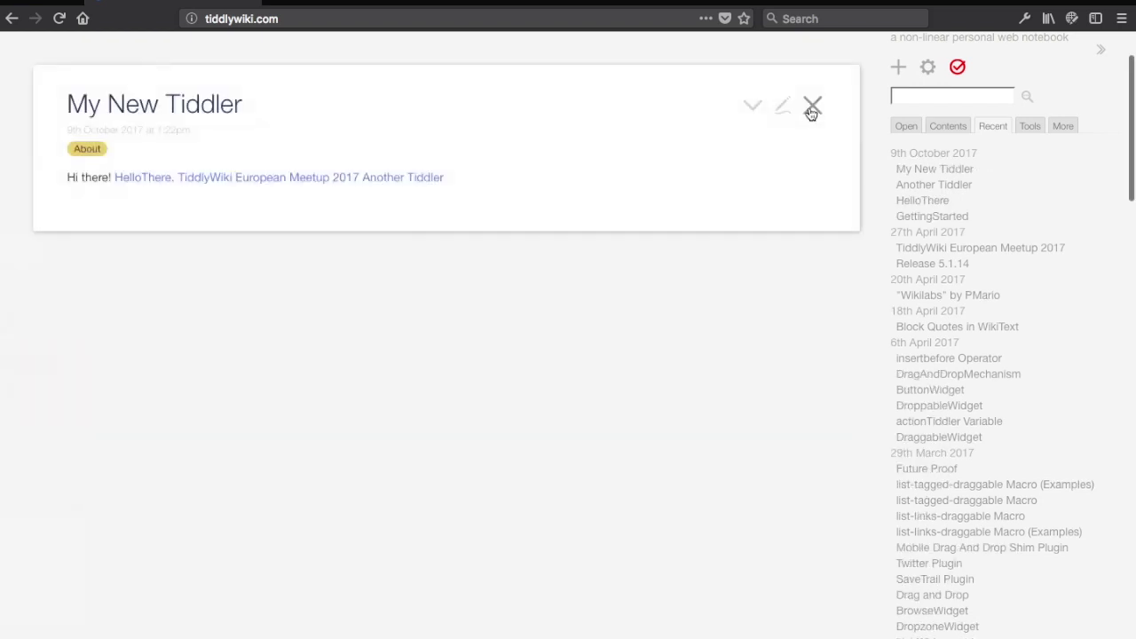
Open History of TiddlyWiki through My New Tiddler's About tag, skim it, and close both tiddlers.
click(94, 155)
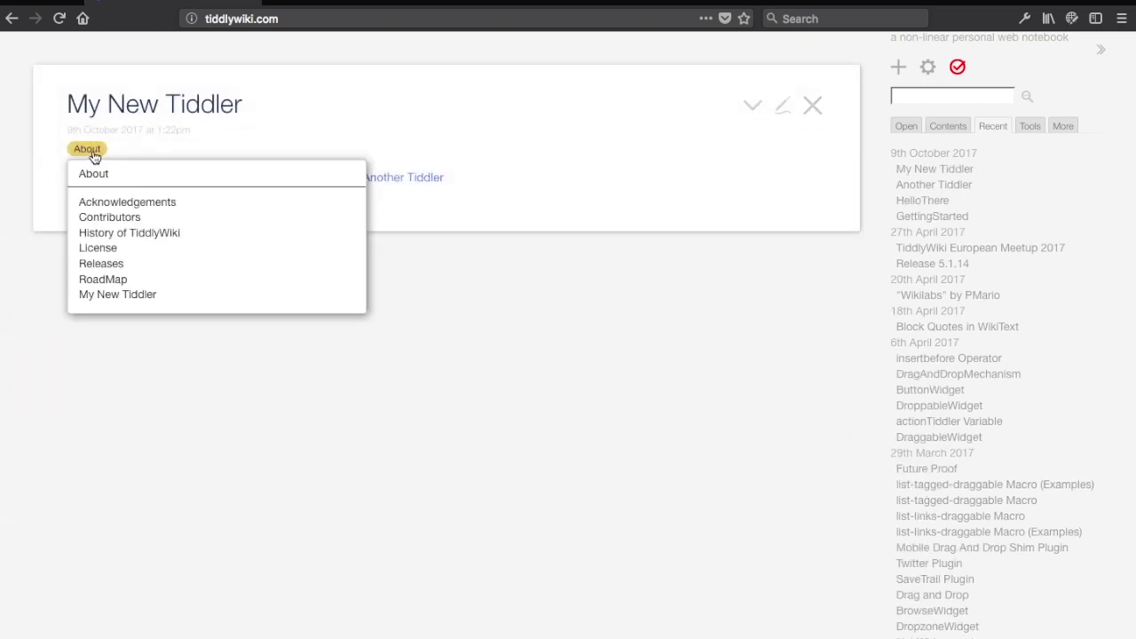
click(122, 231)
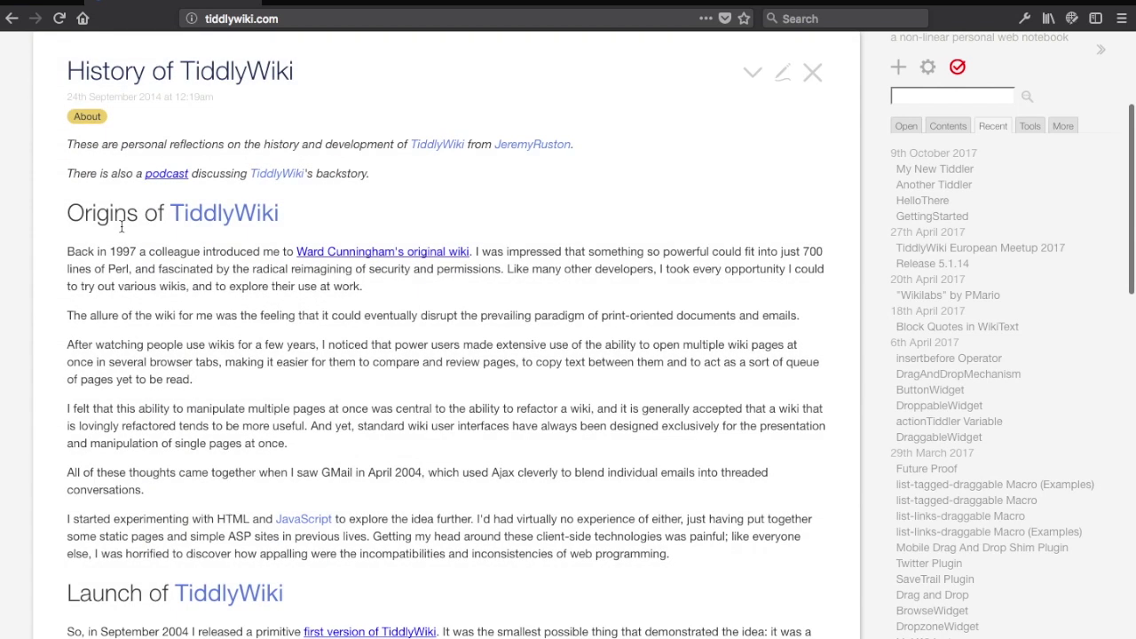
scroll(278, 382, down, 5)
scroll(278, 382, up, 7)
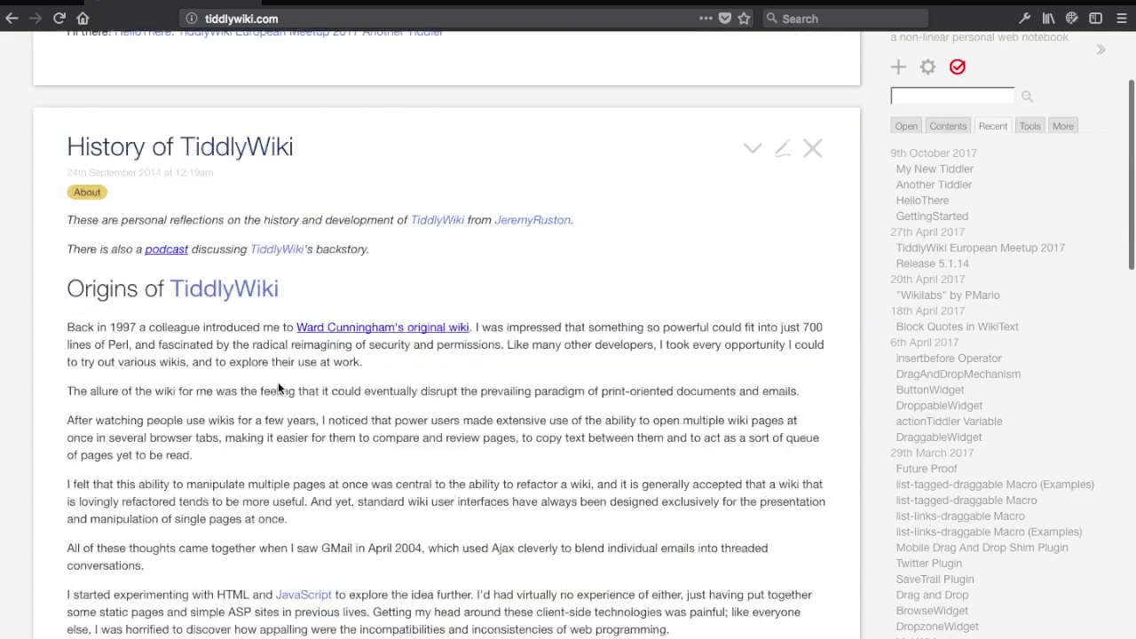
click(812, 296)
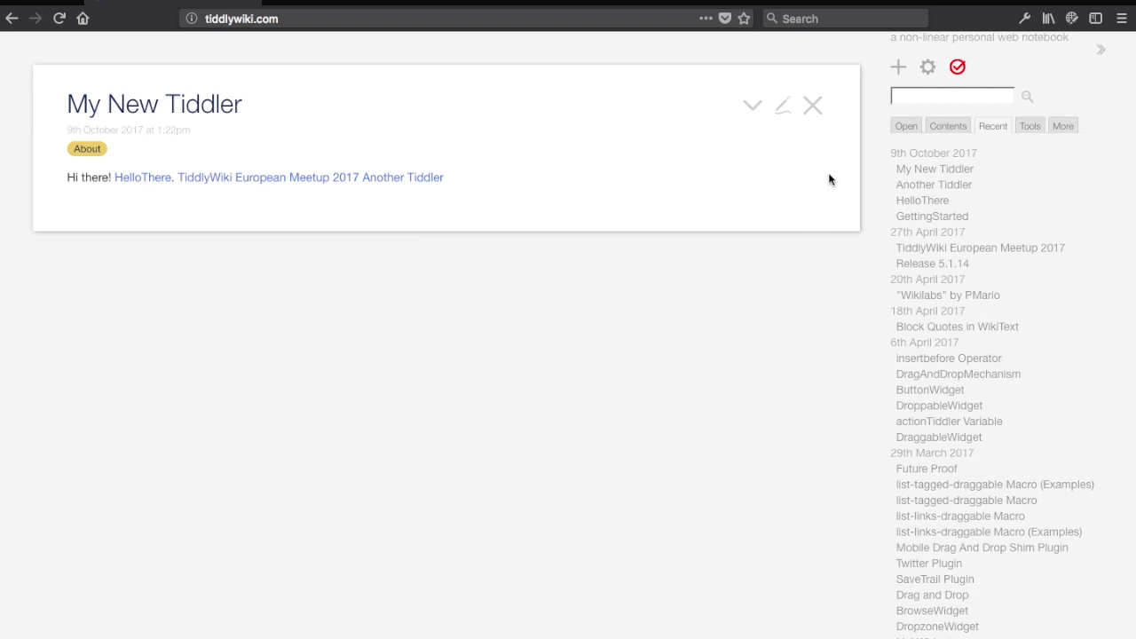
click(812, 106)
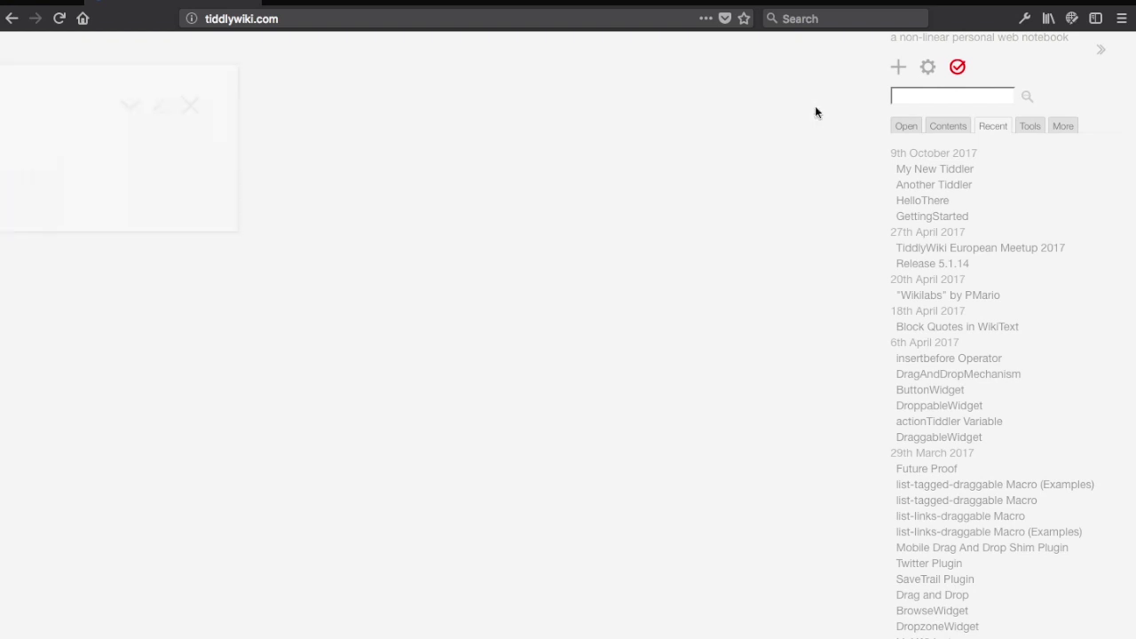
Reopen HelloThere from the recent list and close every open tiddler to clear the story area.
click(937, 202)
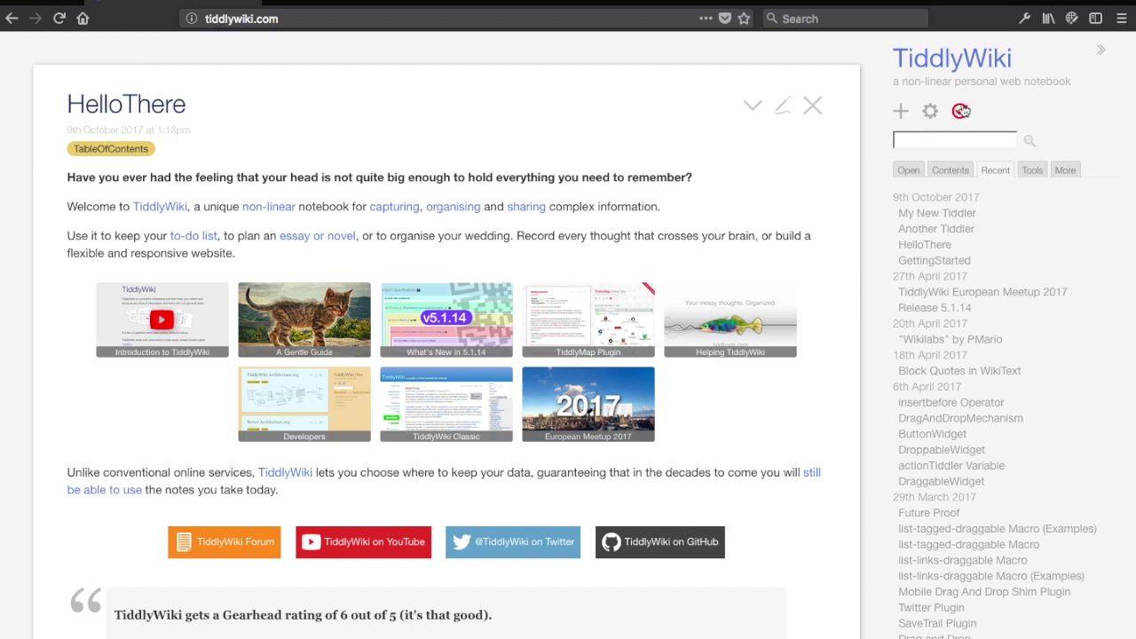
click(812, 107)
click(810, 107)
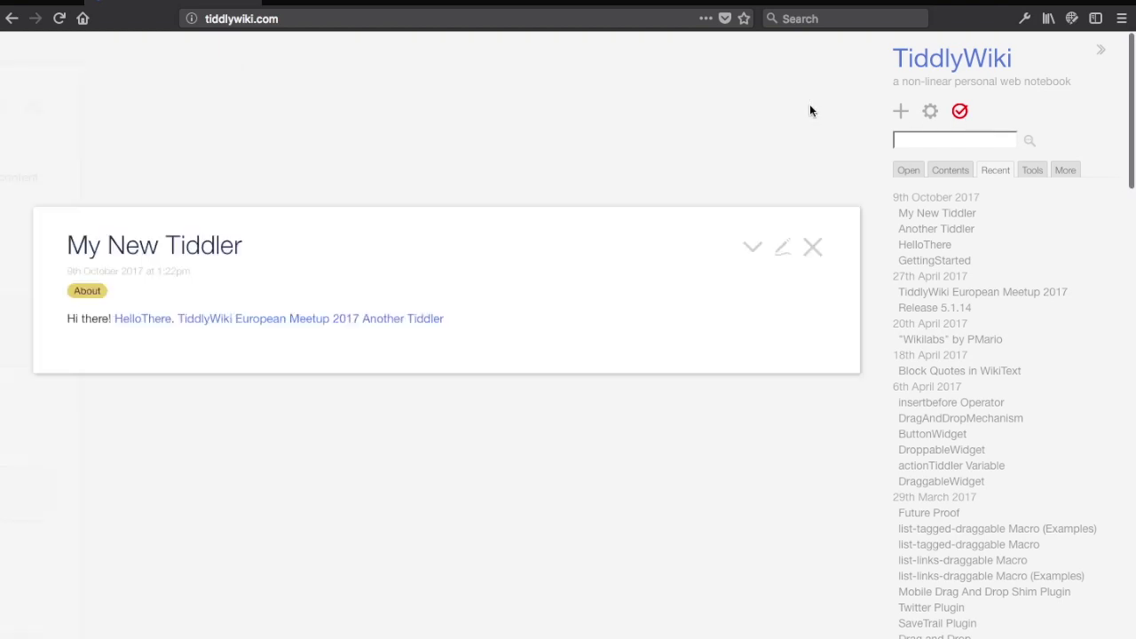
click(812, 107)
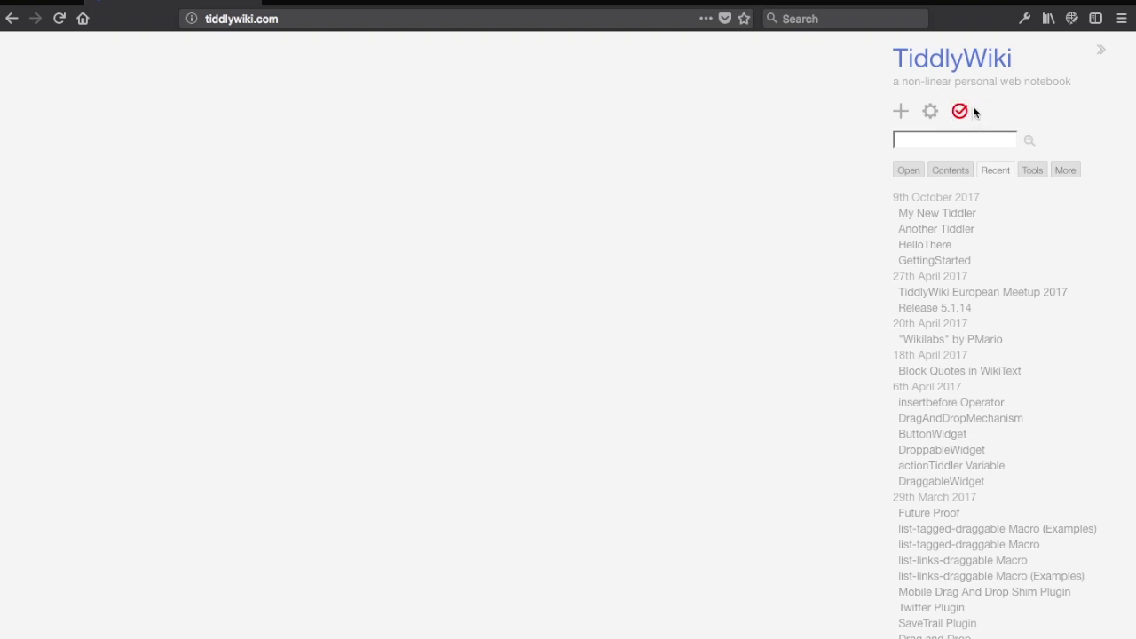
Try to close the wiki's browser tab with unsaved changes, and choose to stay on the page.
click(248, 2)
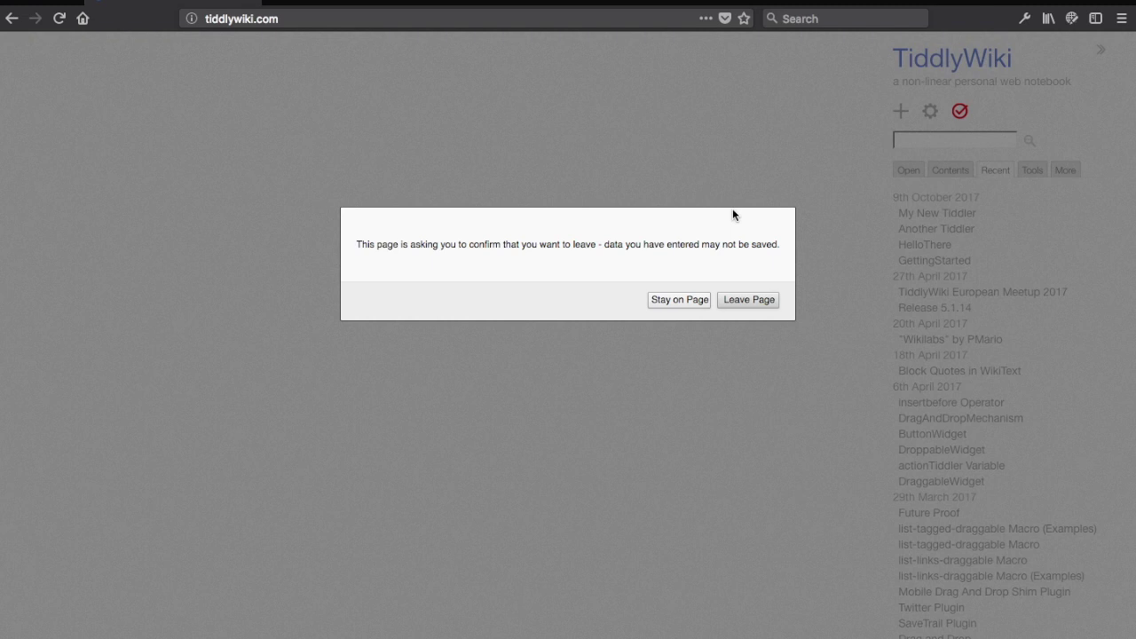
click(680, 300)
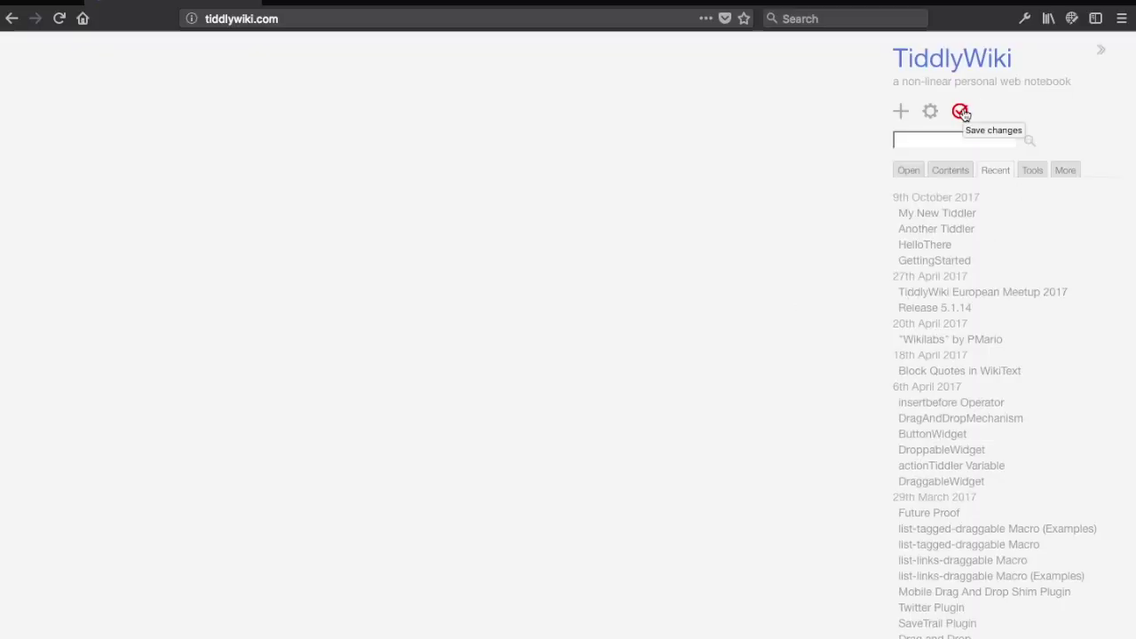
Save the wiki page to the Desktop as a complete web page with the browser, and open the saved file.
click(195, 0)
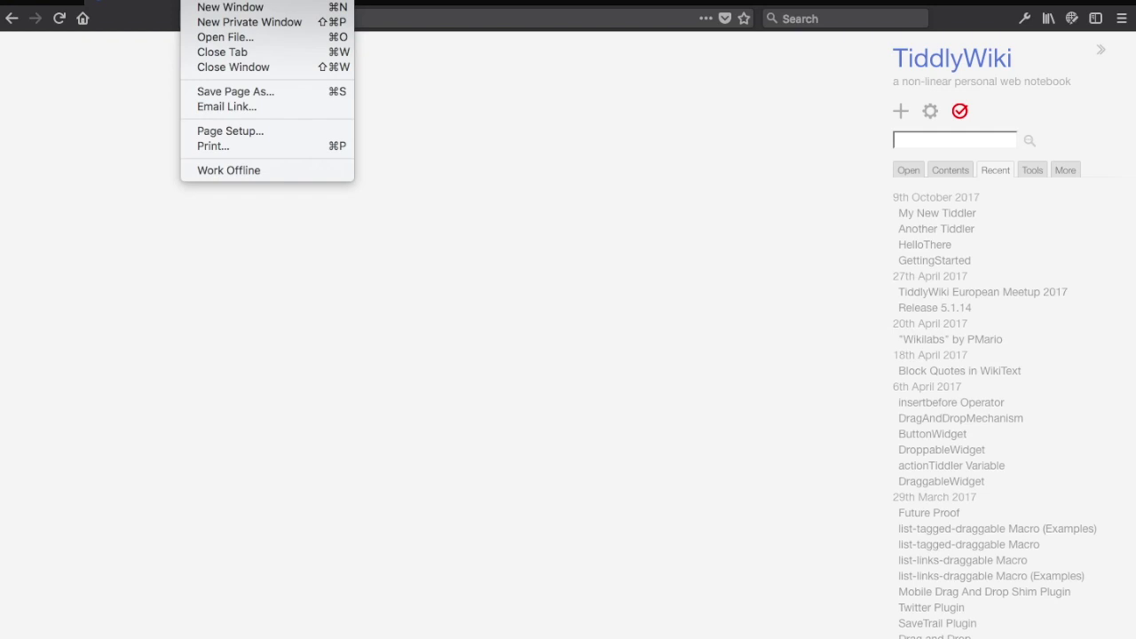
click(222, 93)
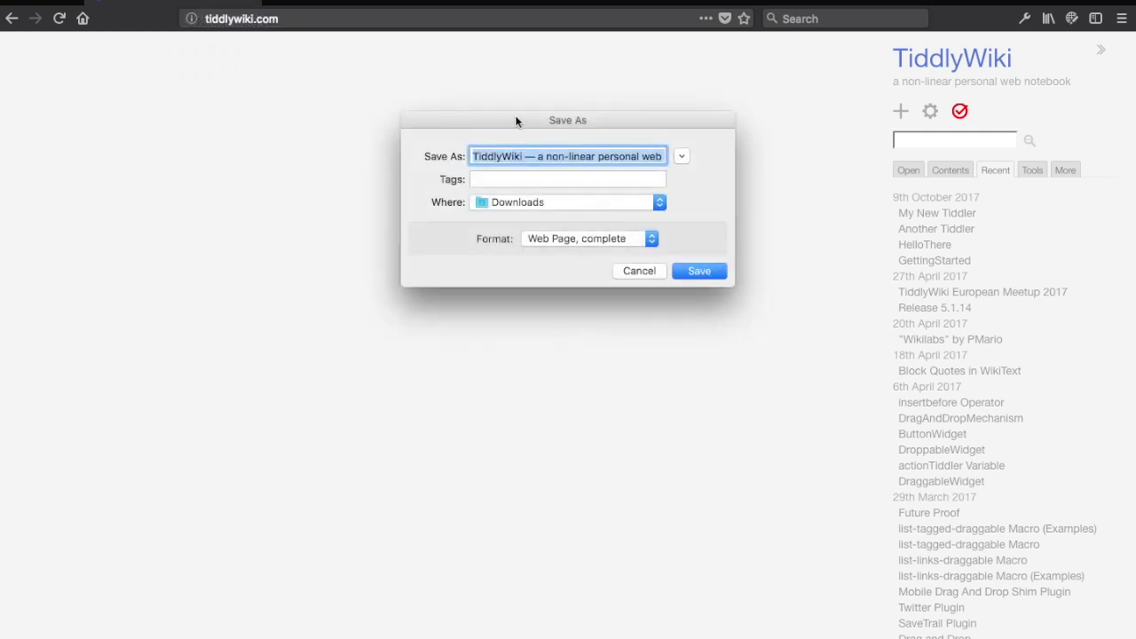
click(658, 204)
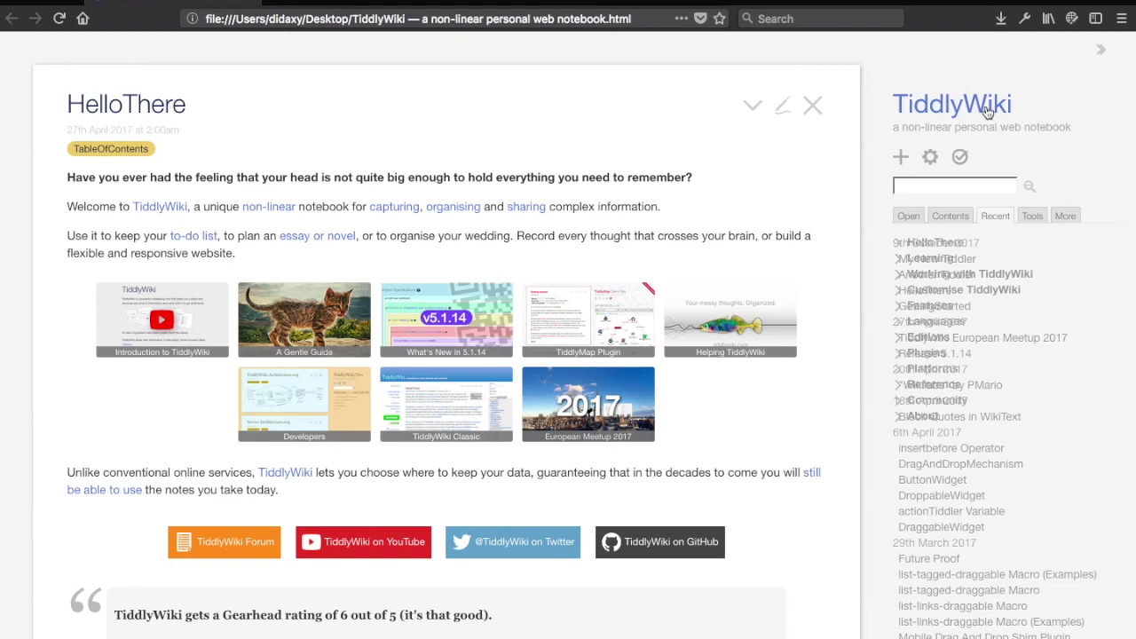
Examine how the sidebar and its tiddler lists display in the copy saved on the Desktop.
scroll(1021, 355, down, 3)
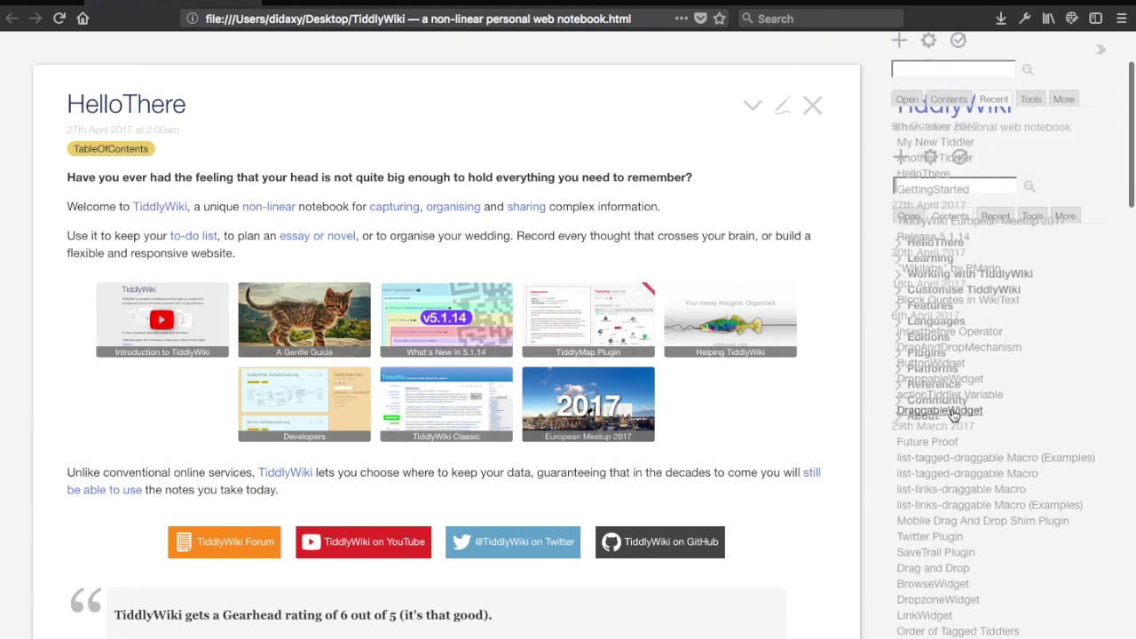
scroll(955, 415, up, 2)
scroll(954, 416, down, 4)
scroll(954, 413, up, 4)
double_click(951, 413)
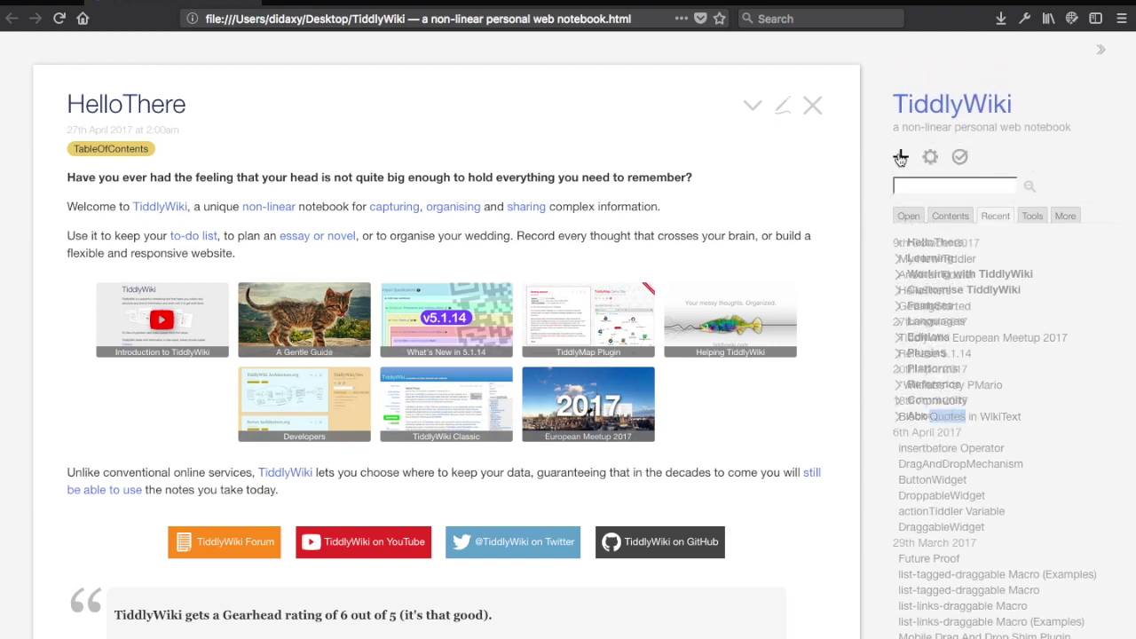
Delete the HelloThere tiddler in the Desktop copy of the wiki and confirm the deletion.
click(782, 106)
click(754, 112)
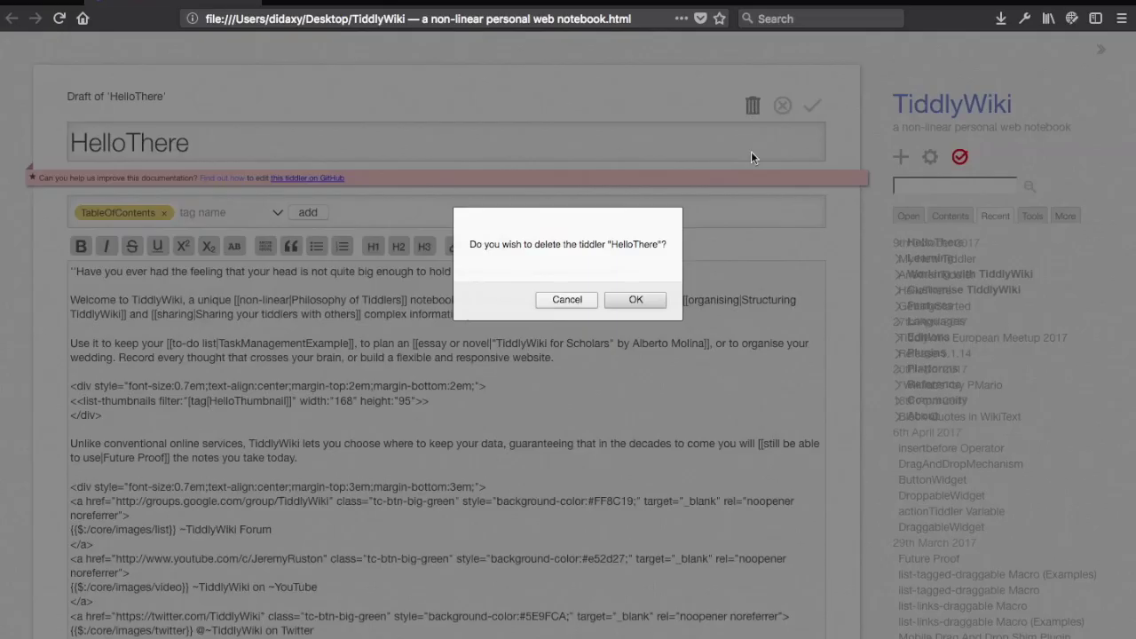
click(637, 298)
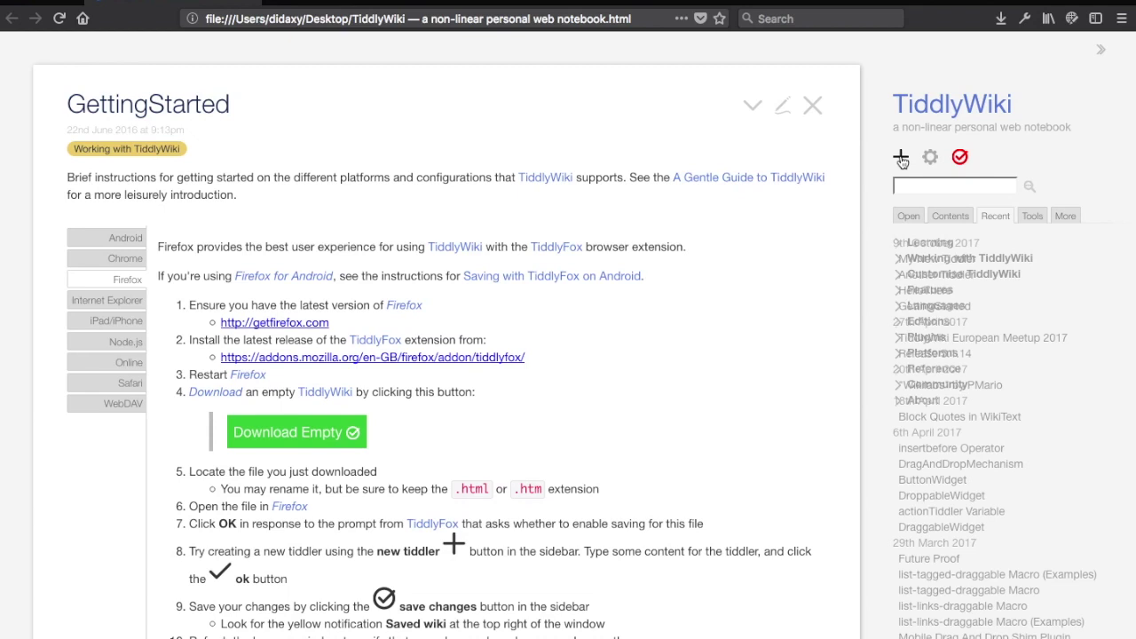
Close the Desktop copy's tab without saving its changes, returning to the wiki on tiddlywiki.com.
click(752, 106)
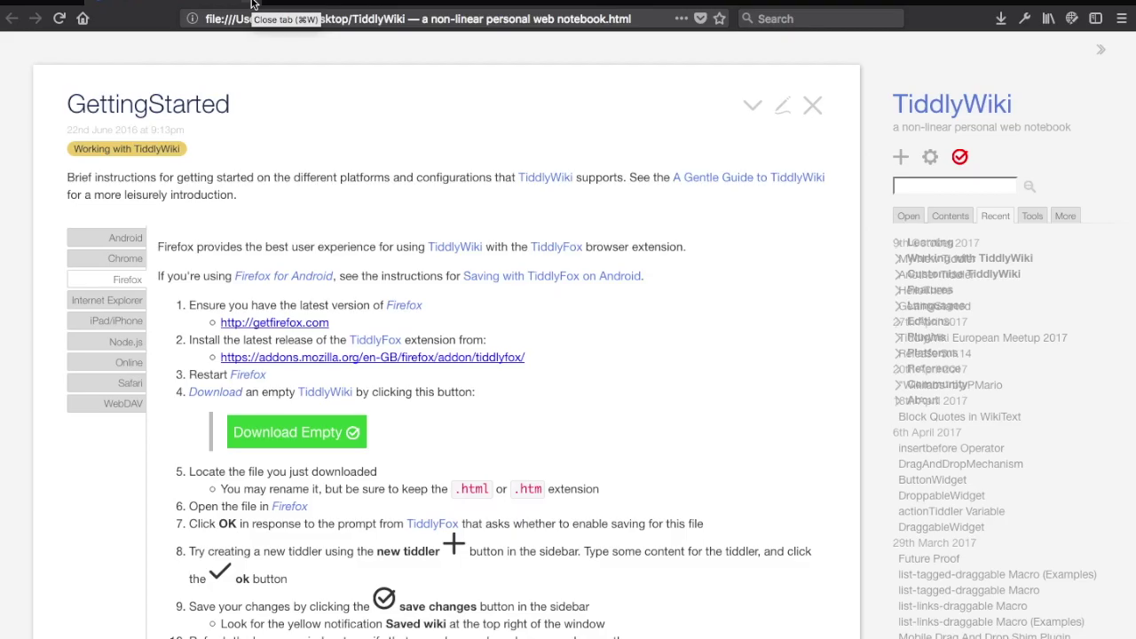
click(253, 5)
key(Return)
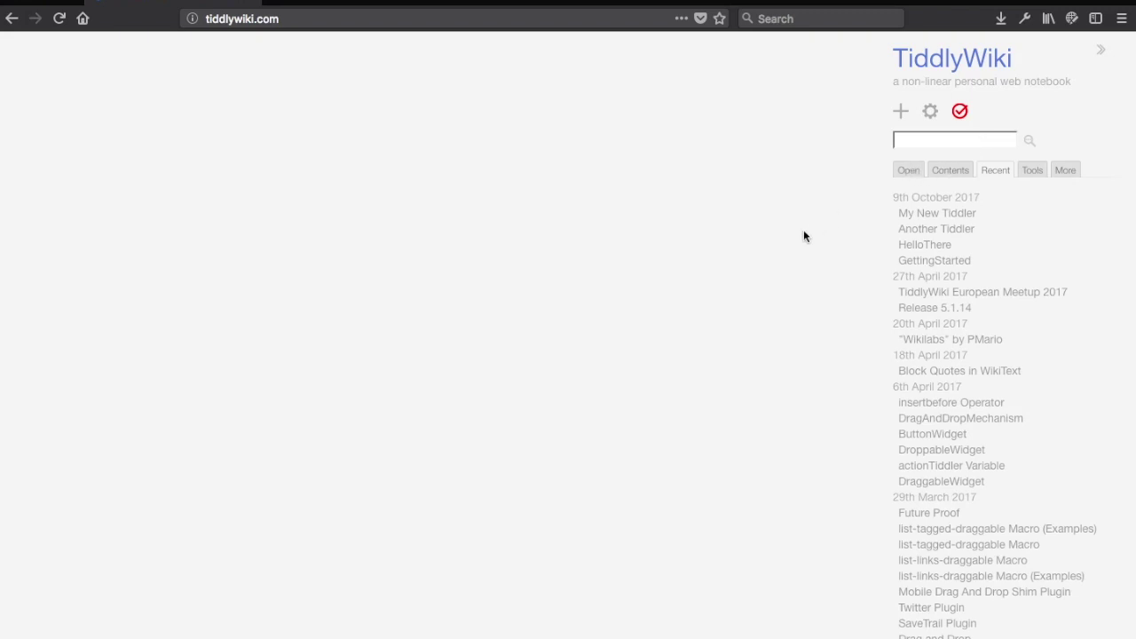
Save the wiki with its own save changes command as a downloaded HTML file, and open the downloaded tiddlywiki(1).html.
click(959, 113)
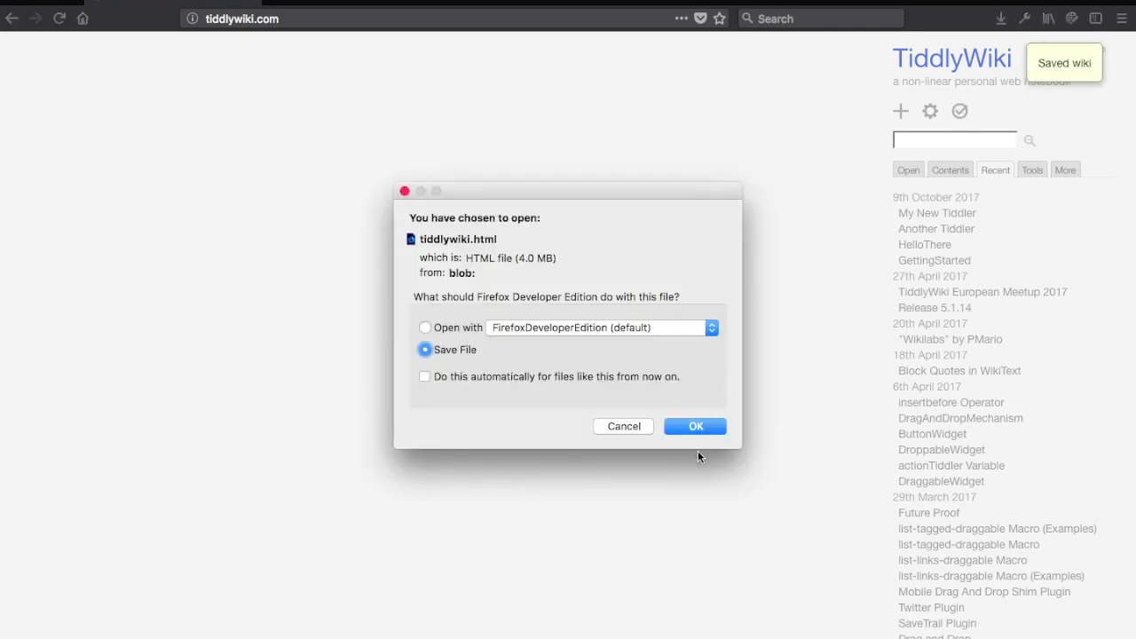
click(686, 425)
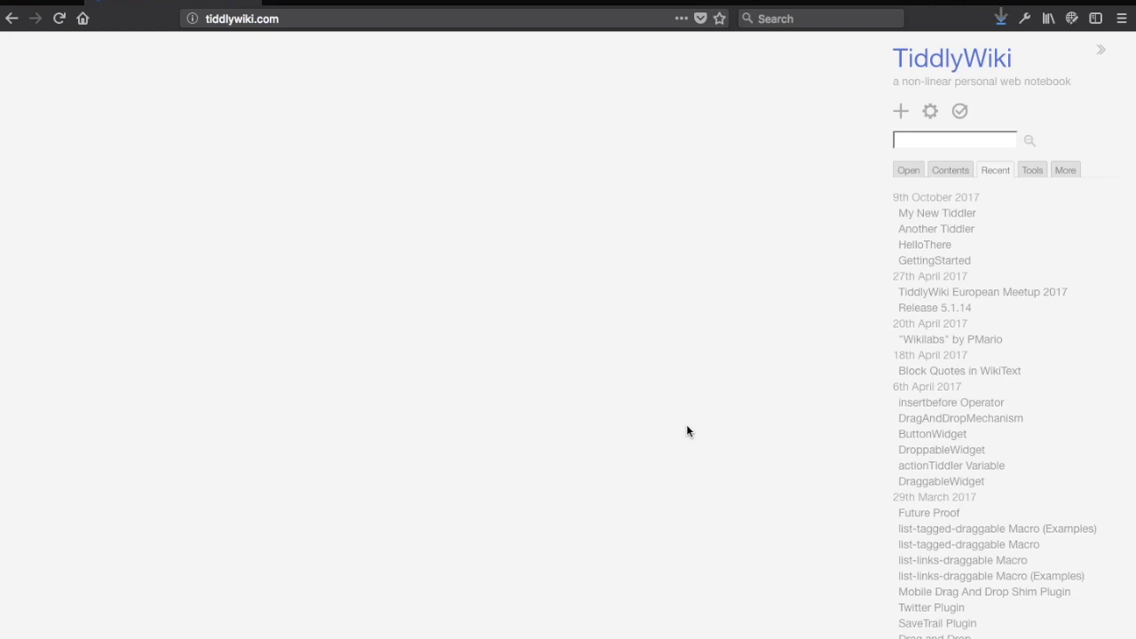
click(1001, 17)
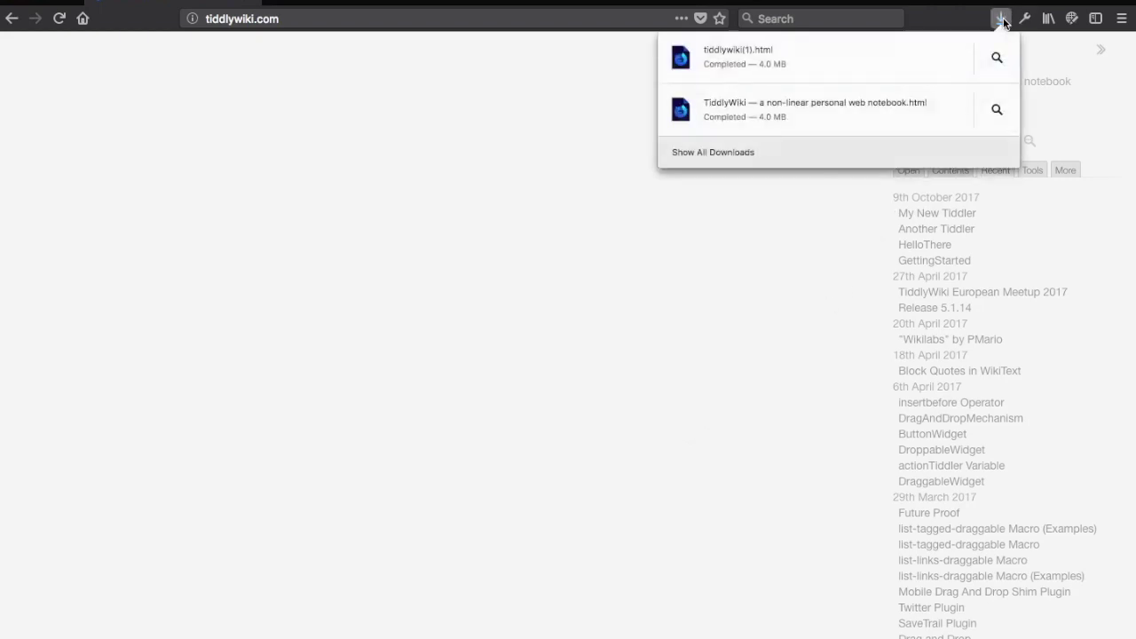
click(795, 73)
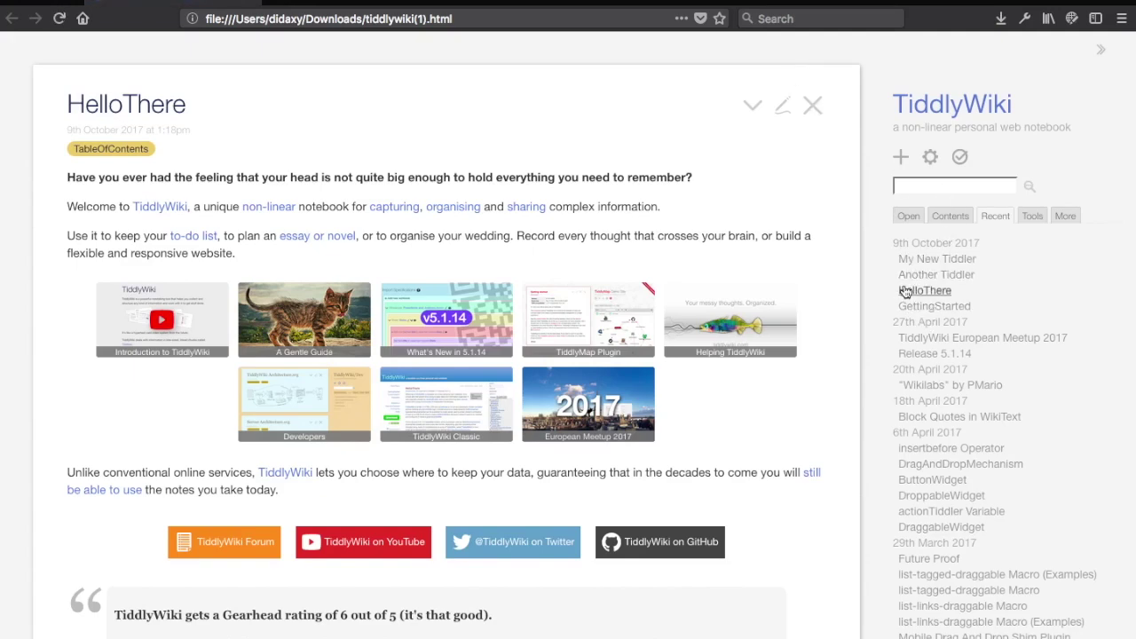
Open My New Tiddler in the downloaded copy and highlight the start of the copy's local file address.
click(908, 258)
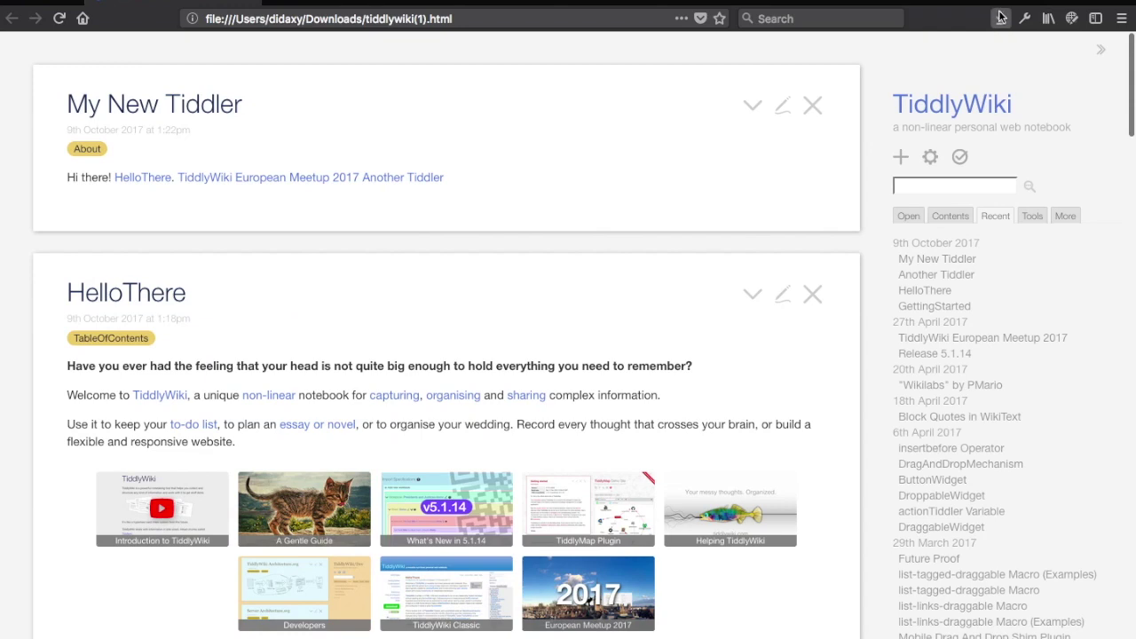
scroll(728, 334, down, 3)
scroll(755, 250, up, 3)
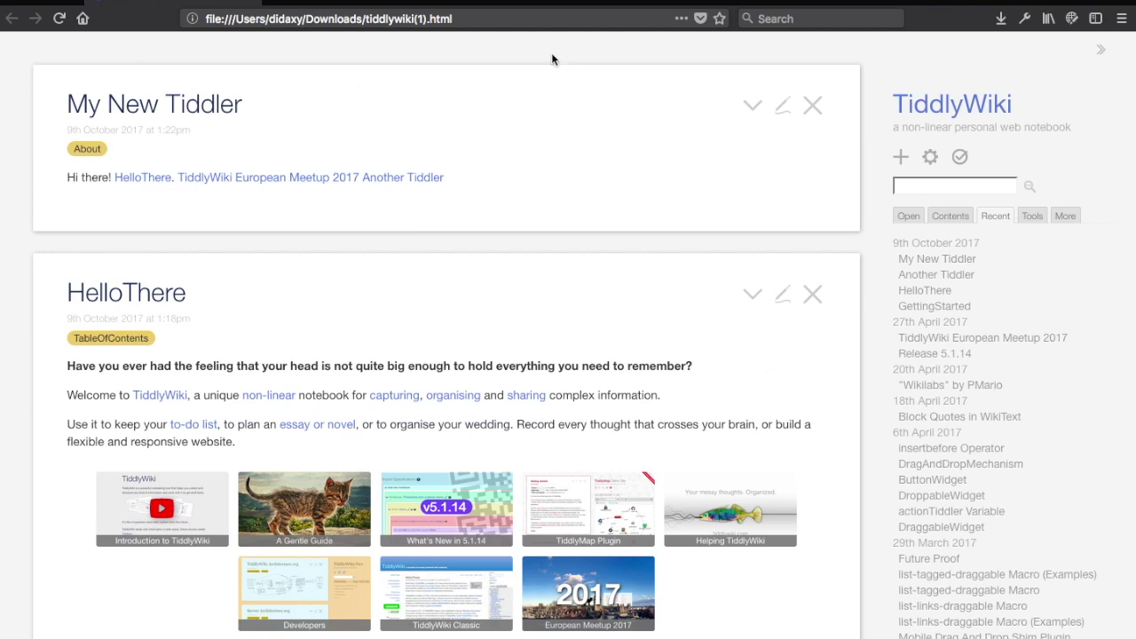
click(318, 16)
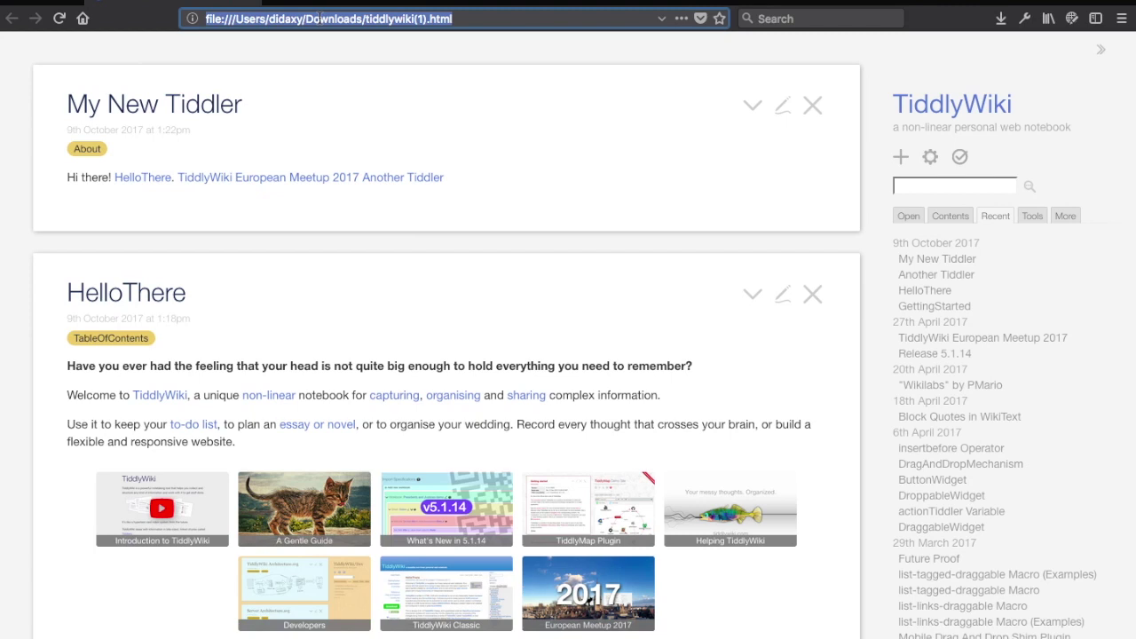
click(213, 19)
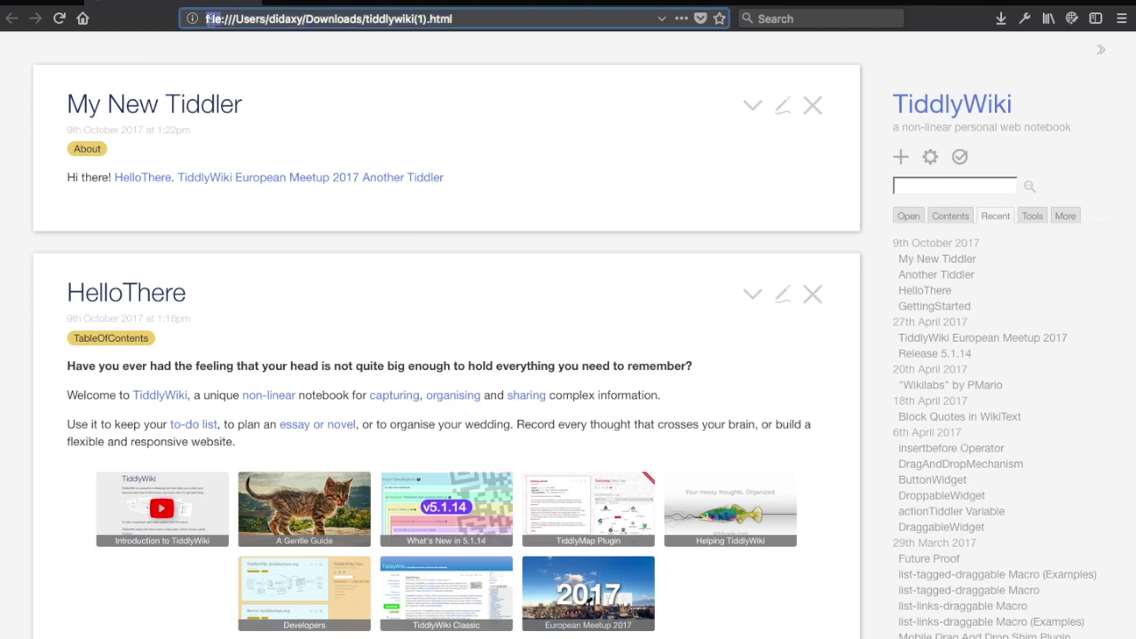